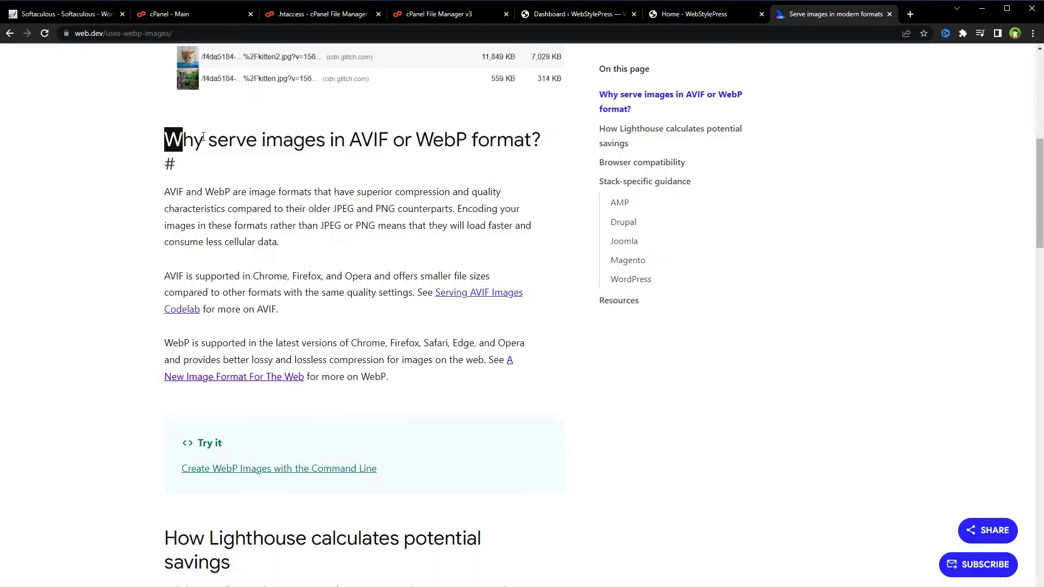
# - Highlight the 'Why serve images in AVIF or WebP format?' heading in the web.dev guide
pyautogui.moveTo(166, 140); pyautogui.dragTo(562, 145)
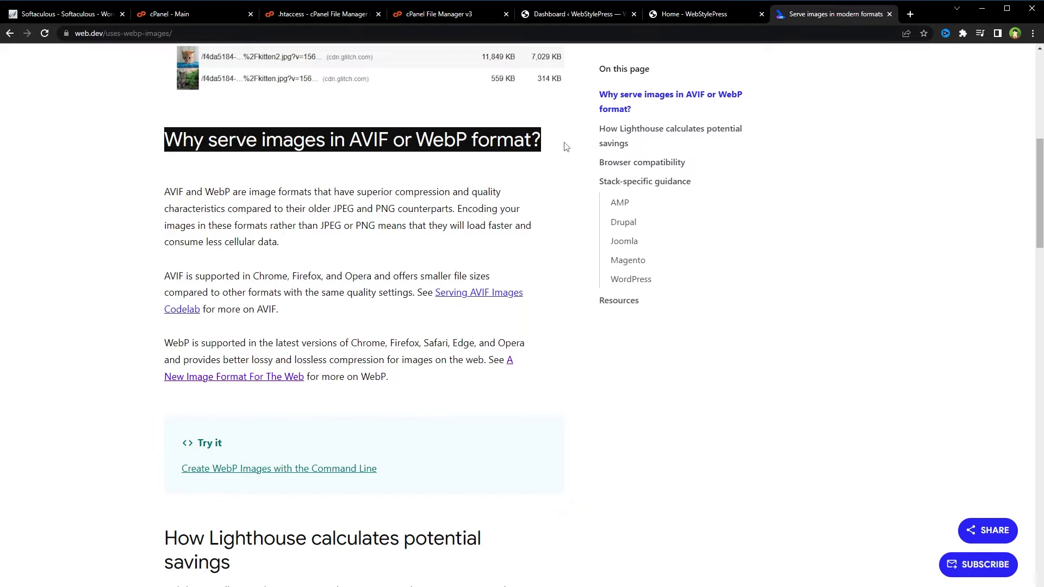
# - Highlight the WebP browser-support paragraph and the lossless transparency sentence on Google's WebP page
pyautogui.moveTo(284, 163); pyautogui.dragTo(511, 163)
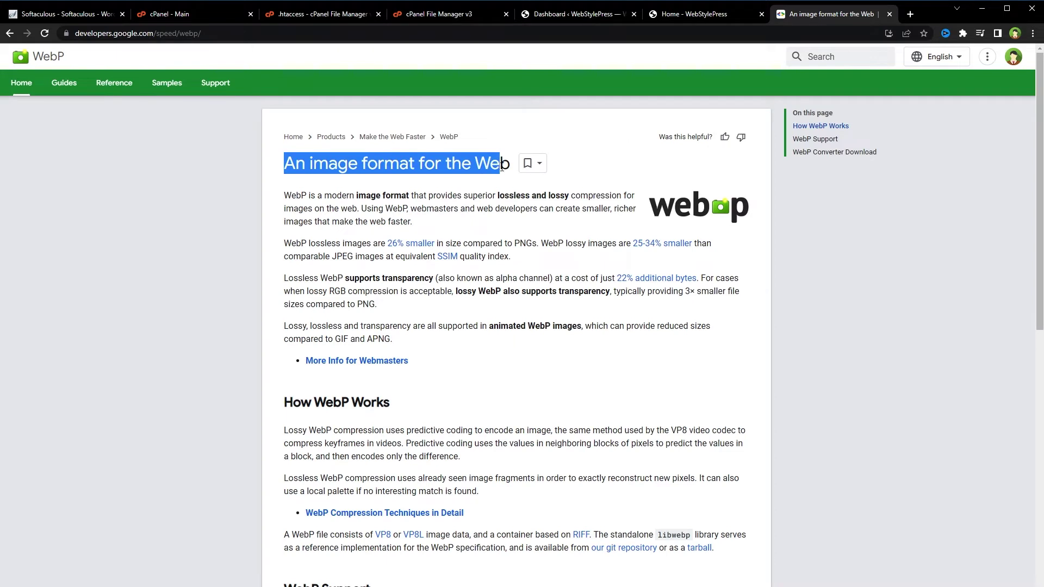
pyautogui.scroll(-3, 882, 466)
pyautogui.moveTo(284, 454); pyautogui.dragTo(688, 473)
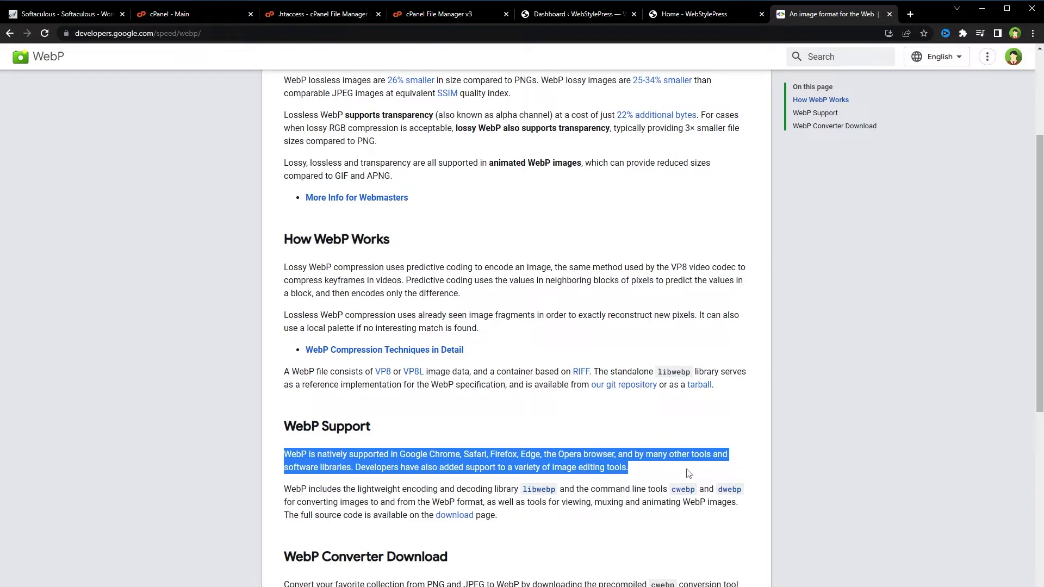
pyautogui.scroll(3, 586, 418)
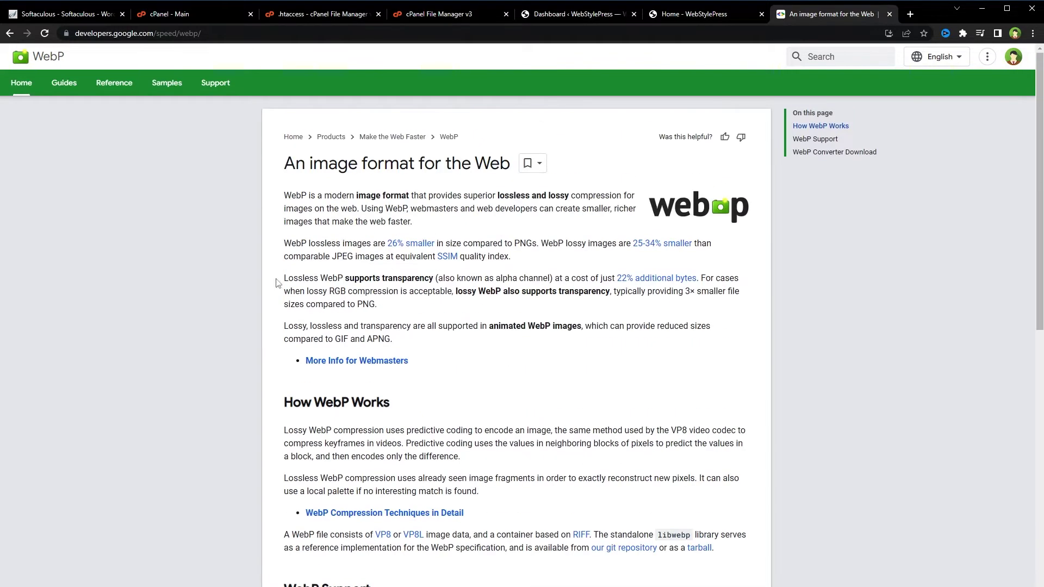
pyautogui.moveTo(284, 279); pyautogui.dragTo(749, 310)
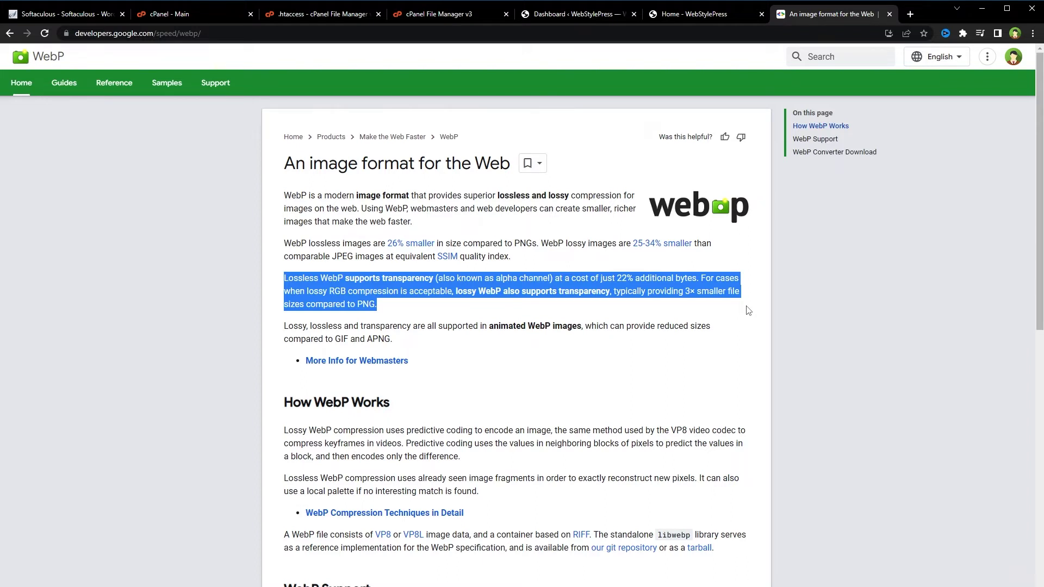
# - Close the extra tabs and search the Add New plugins page for 'Images to WebP'
pyautogui.hotkey('ctrl', 'w')
pyautogui.hotkey('ctrl', 'w')
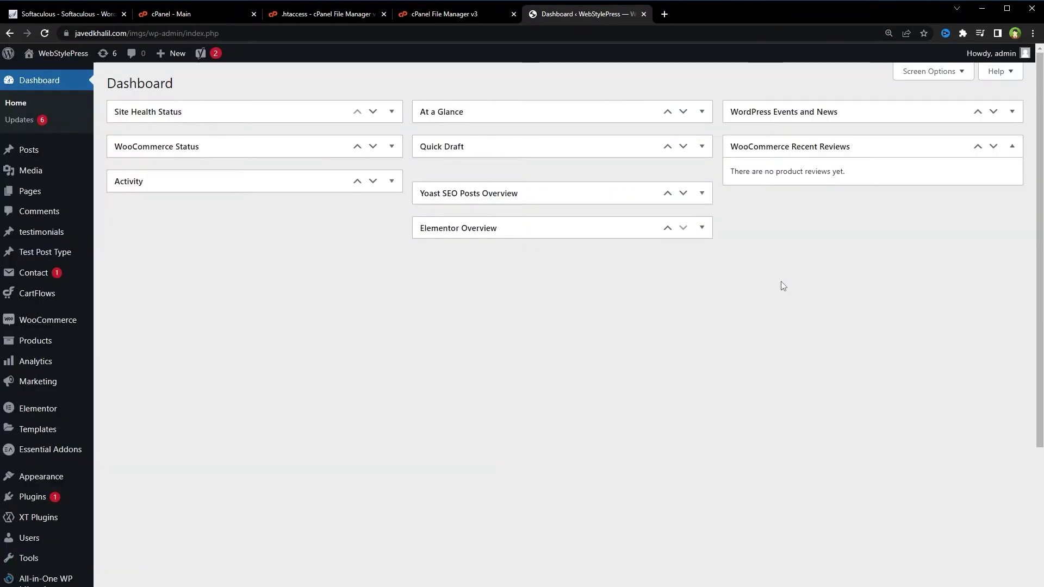
pyautogui.moveTo(44, 506)
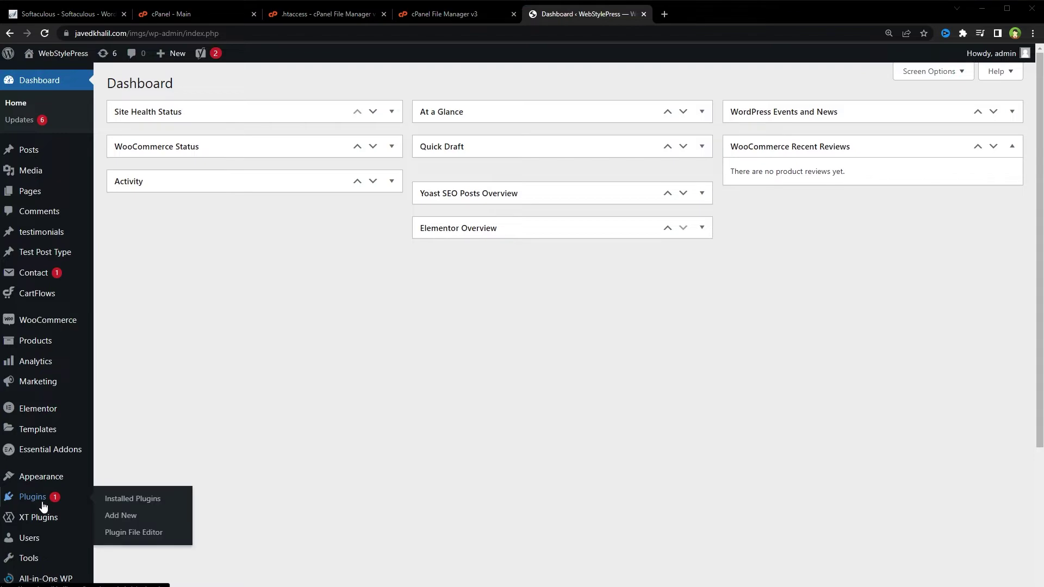
pyautogui.click(129, 518)
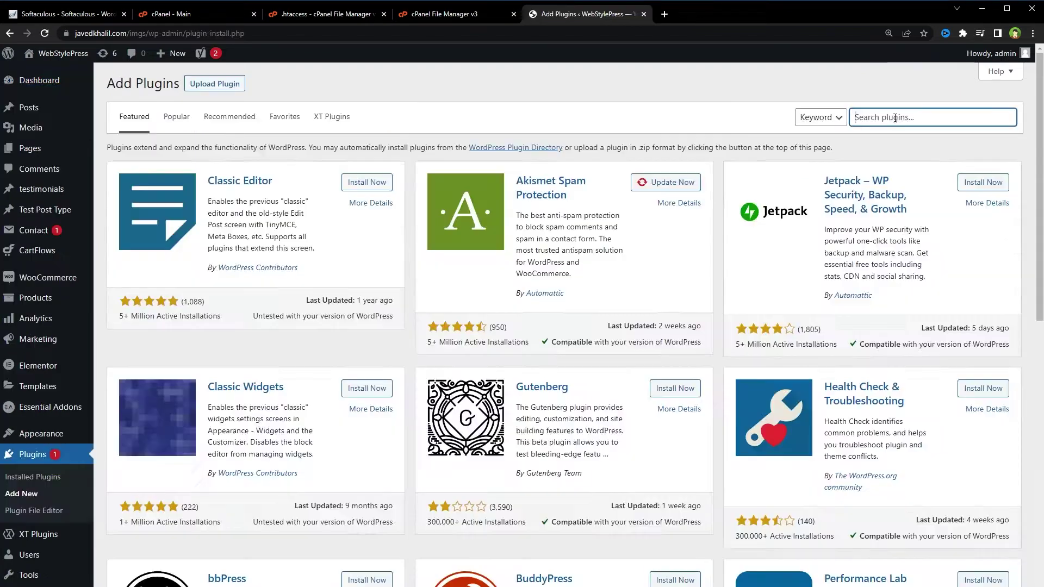
pyautogui.click(925, 117)
pyautogui.write('Images to WebP')
pyautogui.moveTo(925, 118); pyautogui.dragTo(843, 158)
pyautogui.scroll(-8, 725, 161)
pyautogui.scroll(-2, 733, 215)
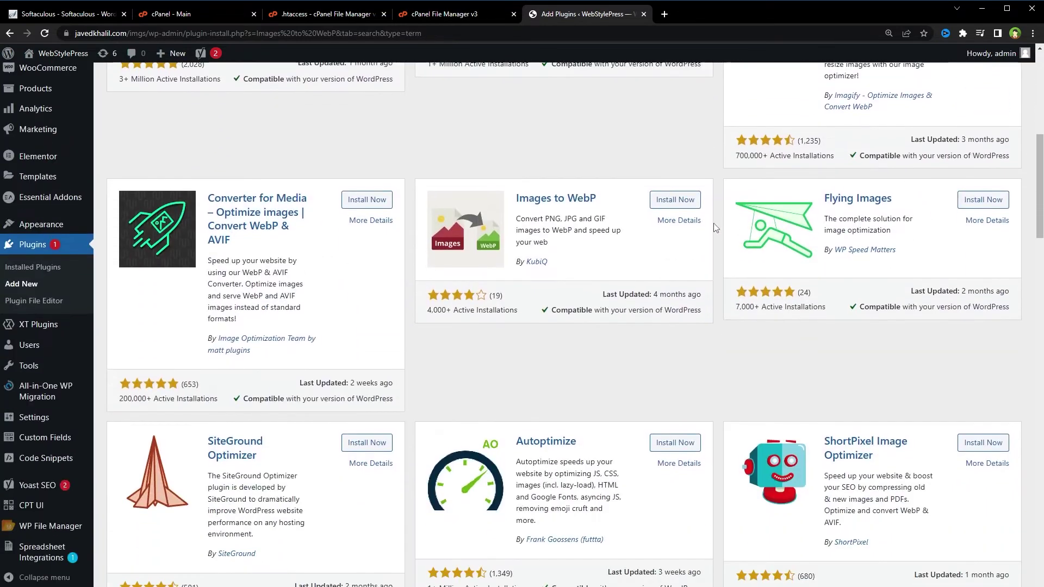
pyautogui.moveTo(597, 199); pyautogui.dragTo(628, 246)
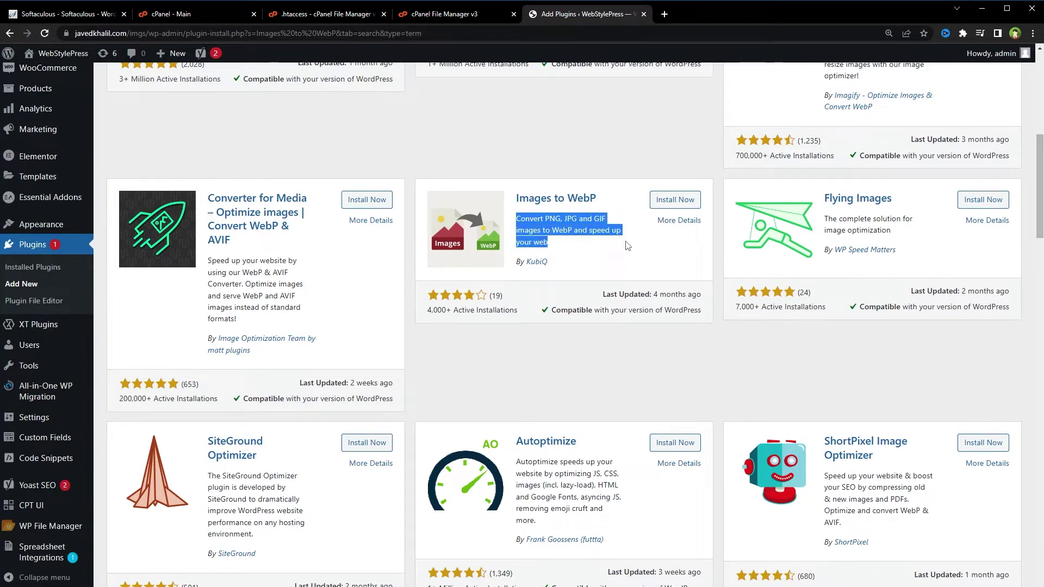
# - Install and activate Images to WebP, then select the .htaccess code it requests
pyautogui.click(674, 199)
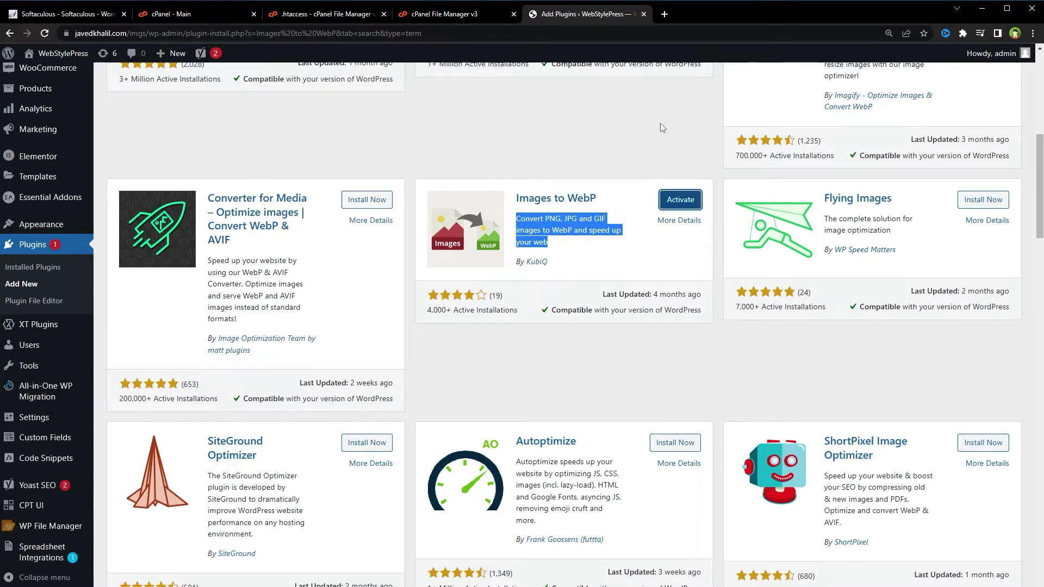
pyautogui.click(680, 200)
pyautogui.moveTo(312, 126); pyautogui.dragTo(415, 285)
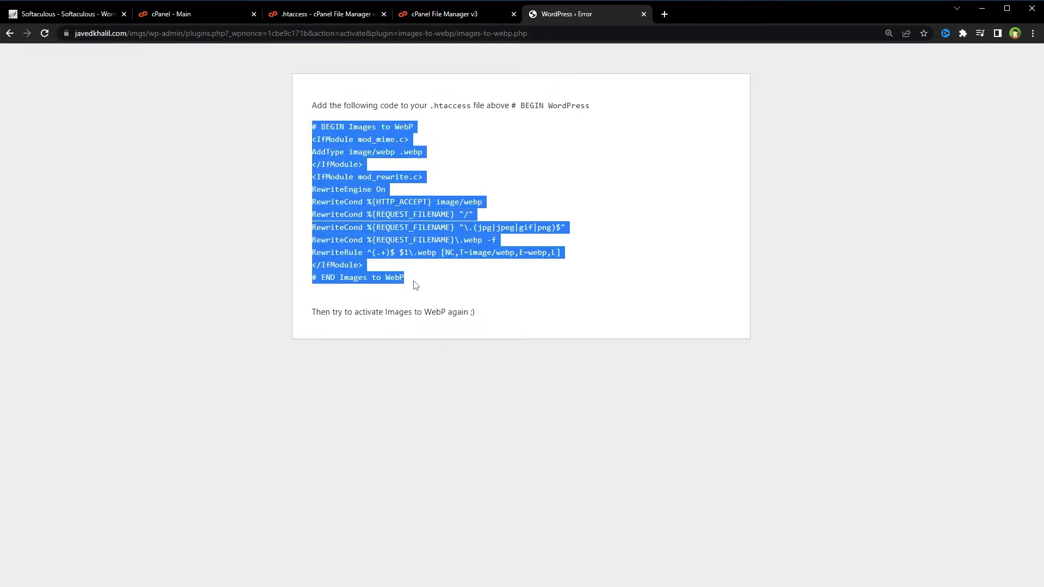
# - Reselect the required .htaccess rewrite code on the activation error page to copy it
pyautogui.moveTo(416, 286); pyautogui.dragTo(292, 126)
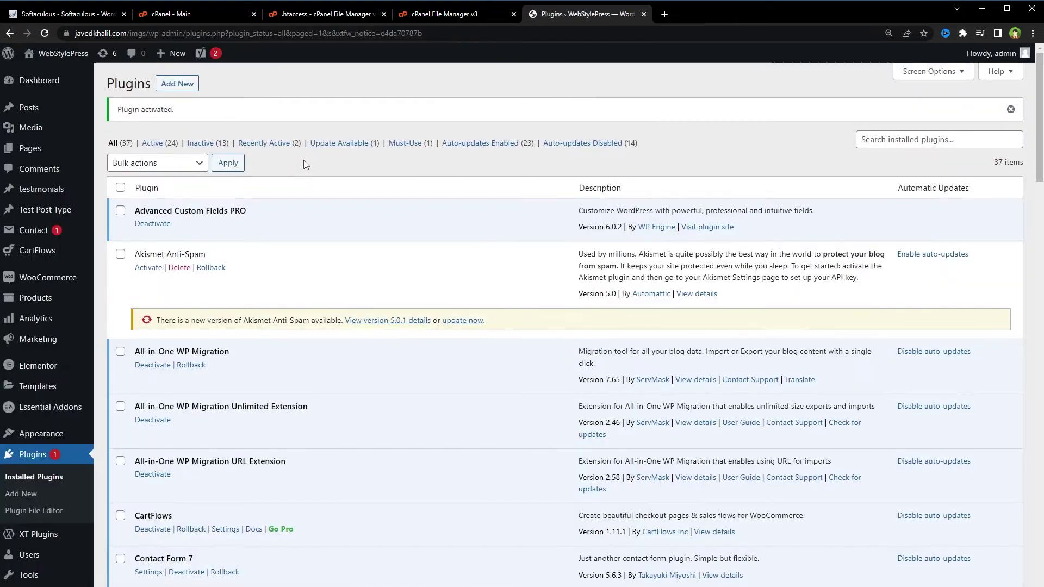
# - Reload the .htaccess editor and mark the new Images to WebP rules on lines 7–19
pyautogui.hotkey('ctrl', 'shift', 'Tab')
pyautogui.hotkey('ctrl', 'shift', 'Tab')
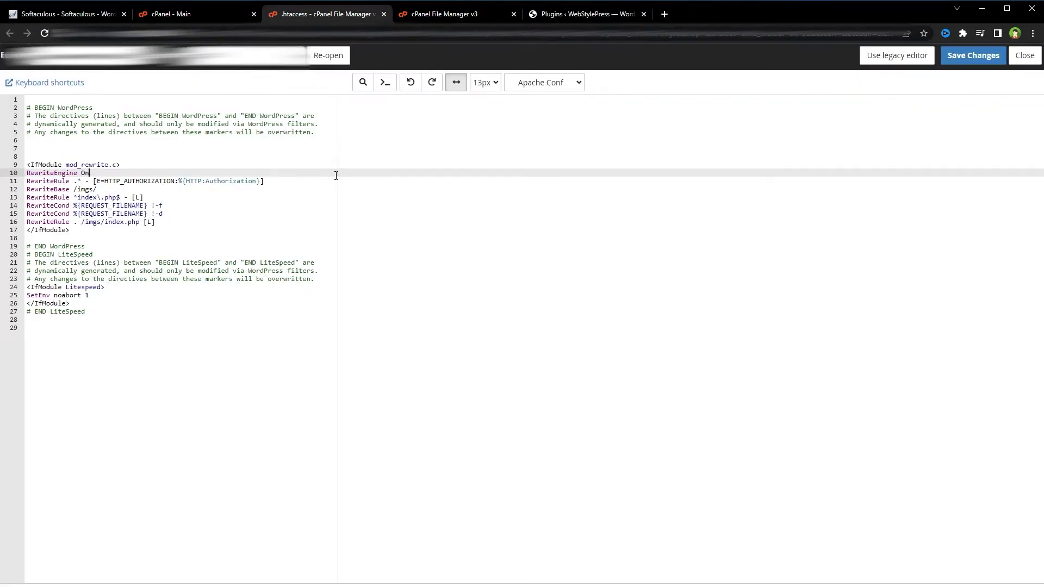
pyautogui.press('F5')
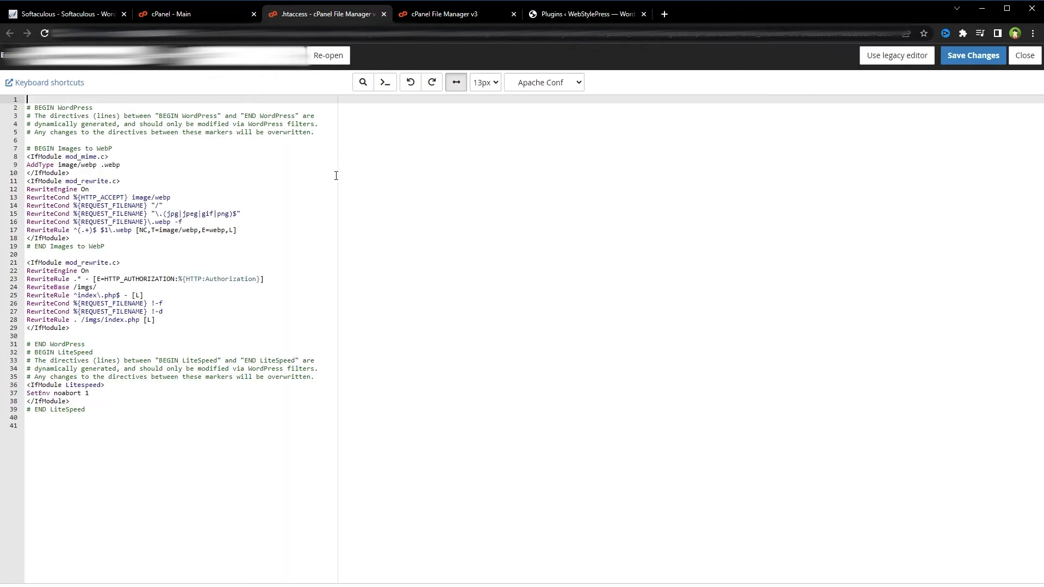
pyautogui.moveTo(106, 247); pyautogui.dragTo(23, 146)
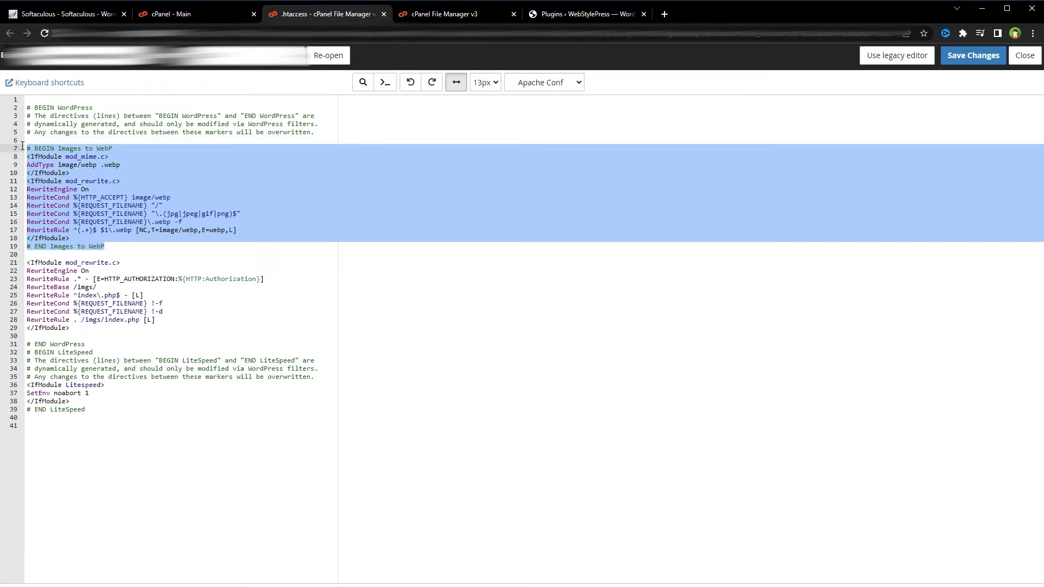
pyautogui.click(553, 18)
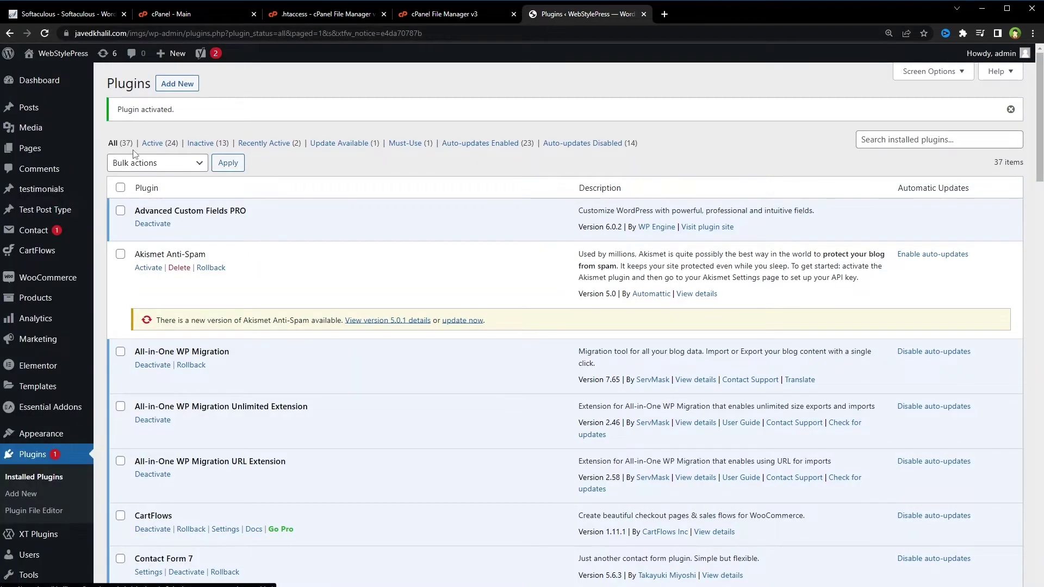
# - Set Images to WebP quality to 80, keeping upload conversion Yes, GD method, originals kept, and save
pyautogui.moveTo(28, 138)
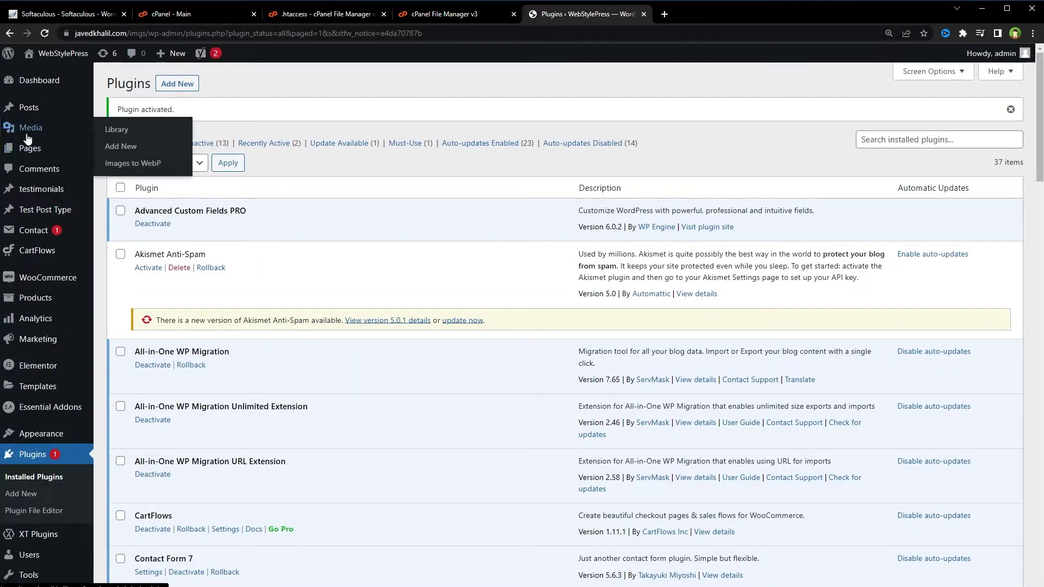
pyautogui.click(143, 165)
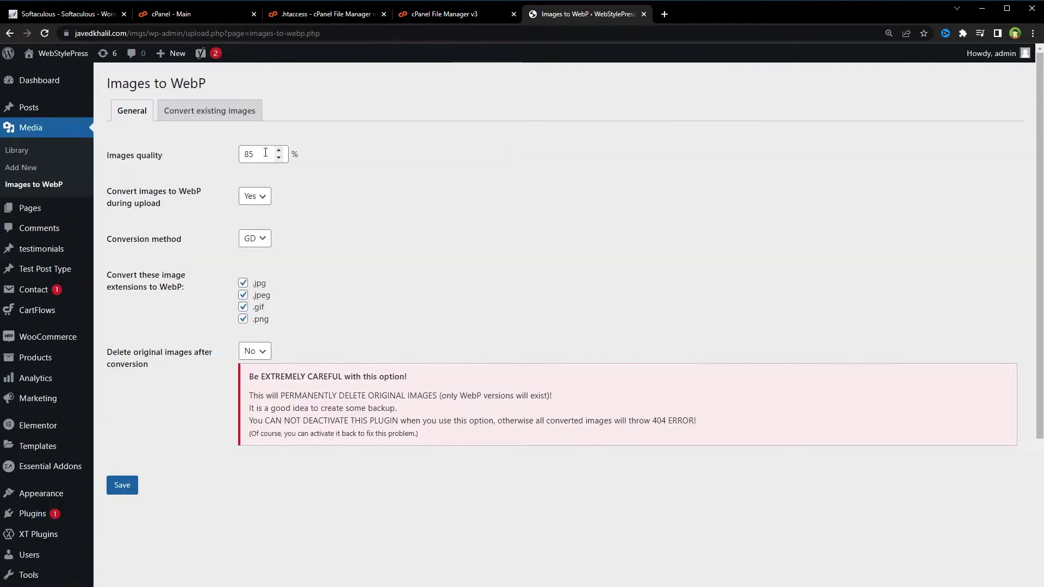
pyautogui.moveTo(266, 153); pyautogui.dragTo(221, 156)
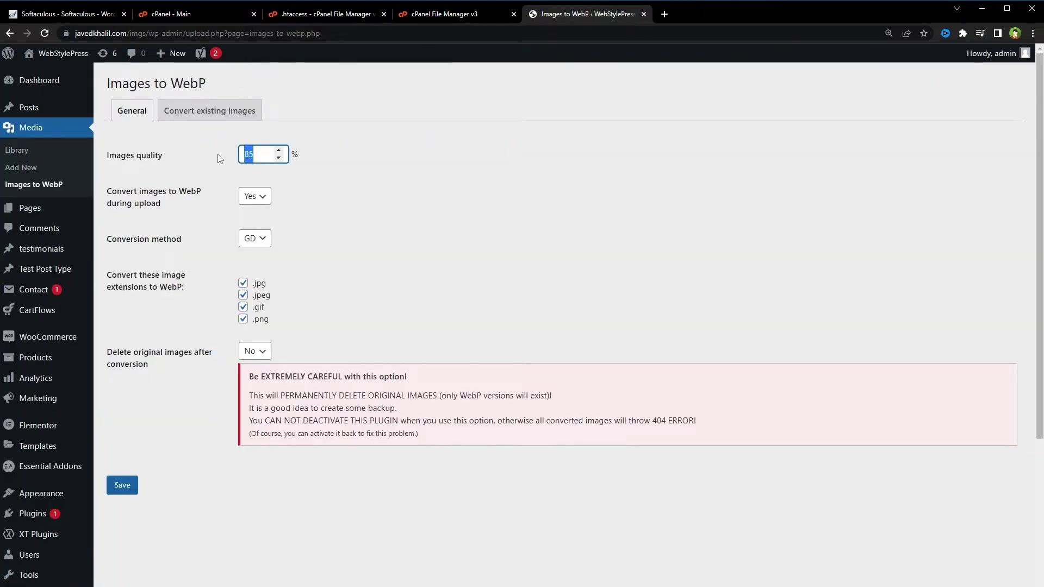
pyautogui.write('80')
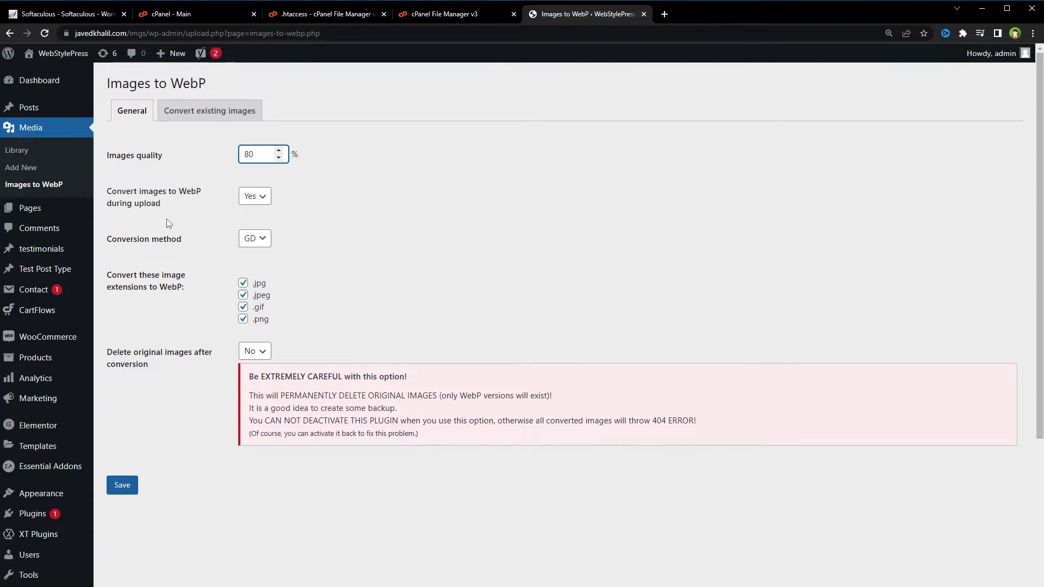
pyautogui.click(265, 196)
pyautogui.click(266, 196)
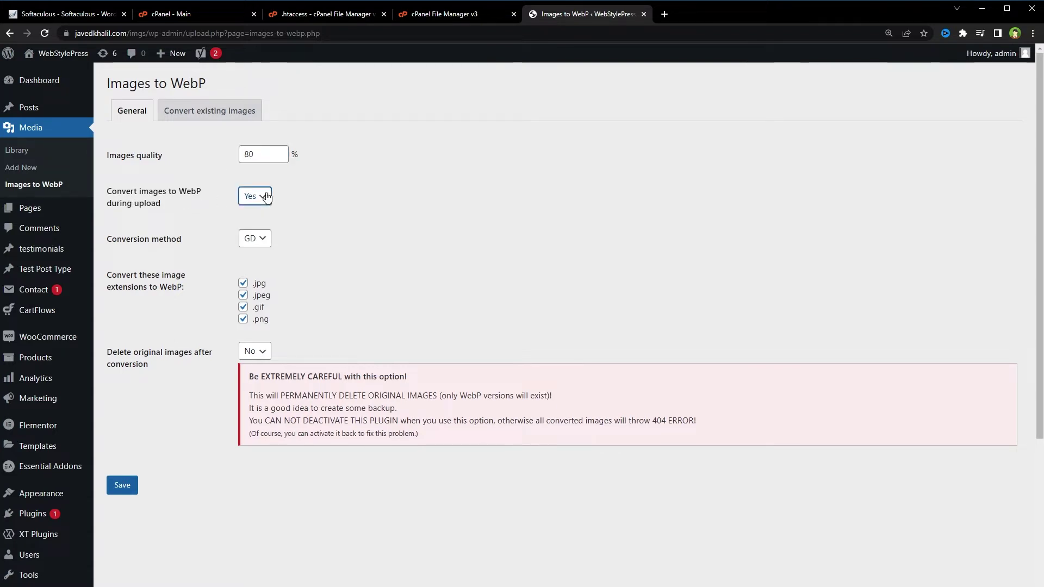
pyautogui.click(262, 240)
pyautogui.click(254, 253)
pyautogui.click(355, 252)
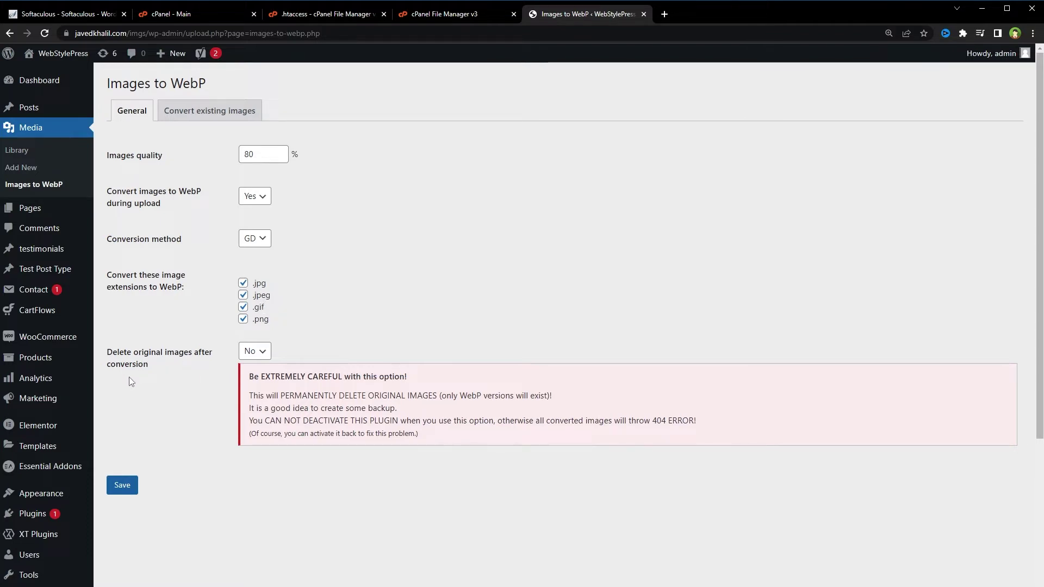
pyautogui.click(260, 351)
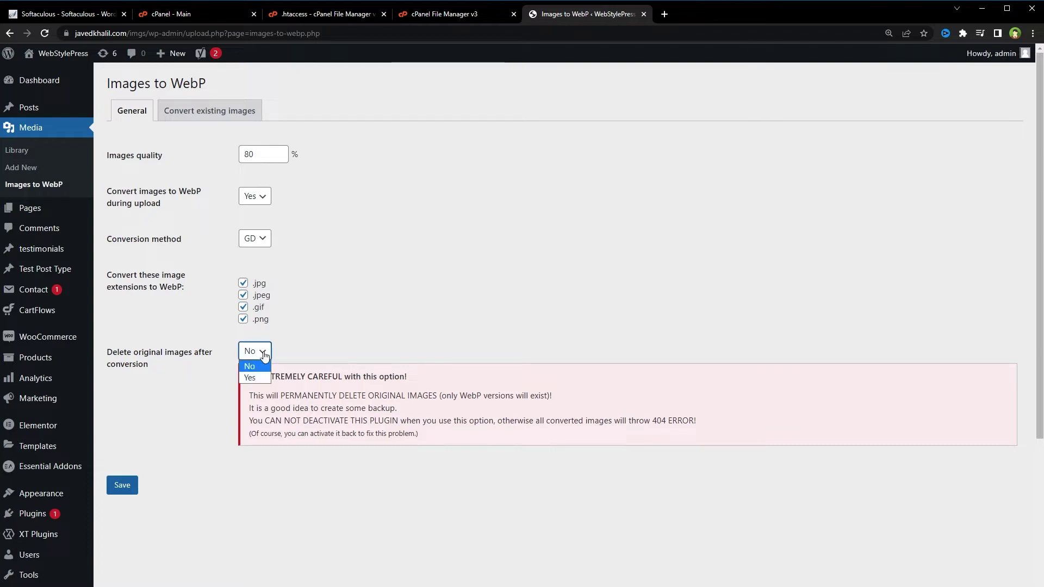
pyautogui.click(356, 345)
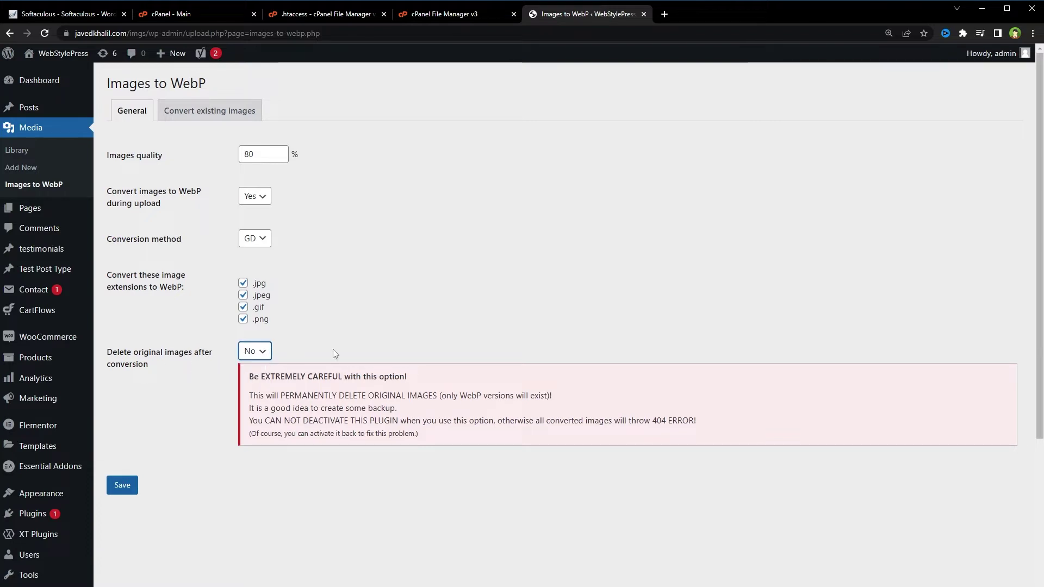
pyautogui.click(135, 485)
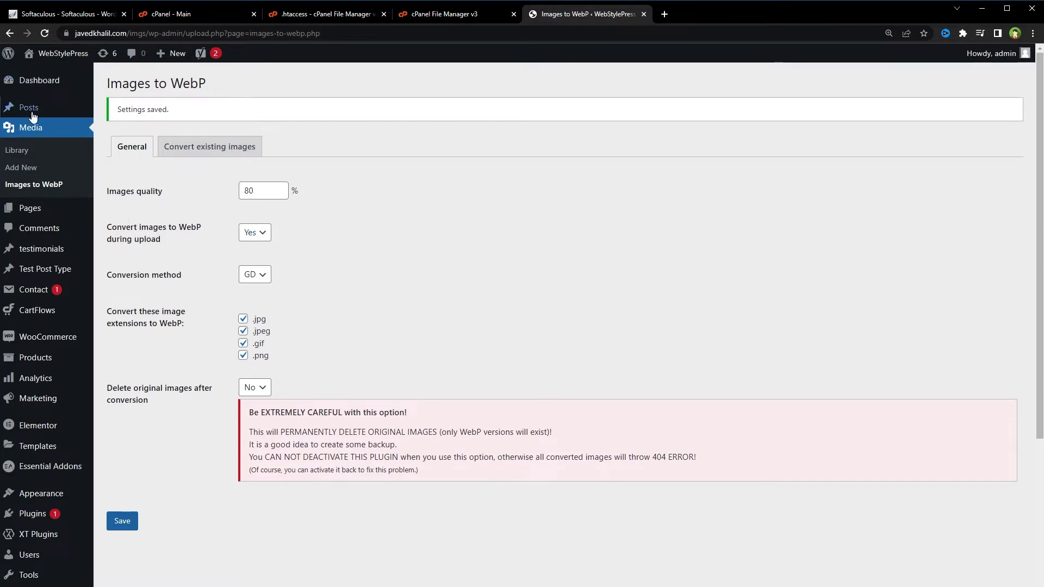
# - Create a new page draft titled 'Image to WebP Without WebP Image' and focus its content area
pyautogui.moveTo(37, 211)
pyautogui.middleClick(117, 230)
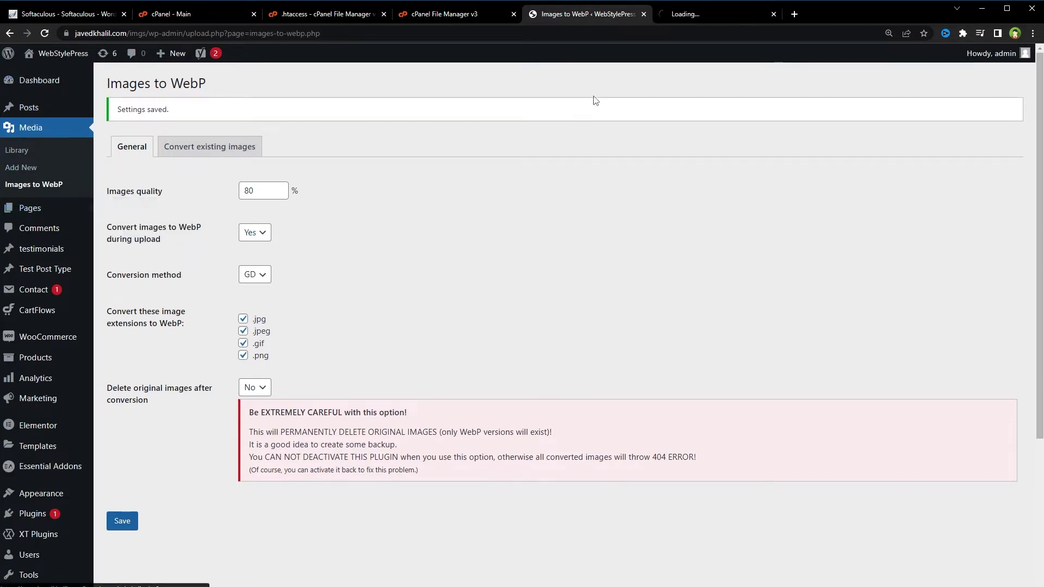
pyautogui.click(719, 11)
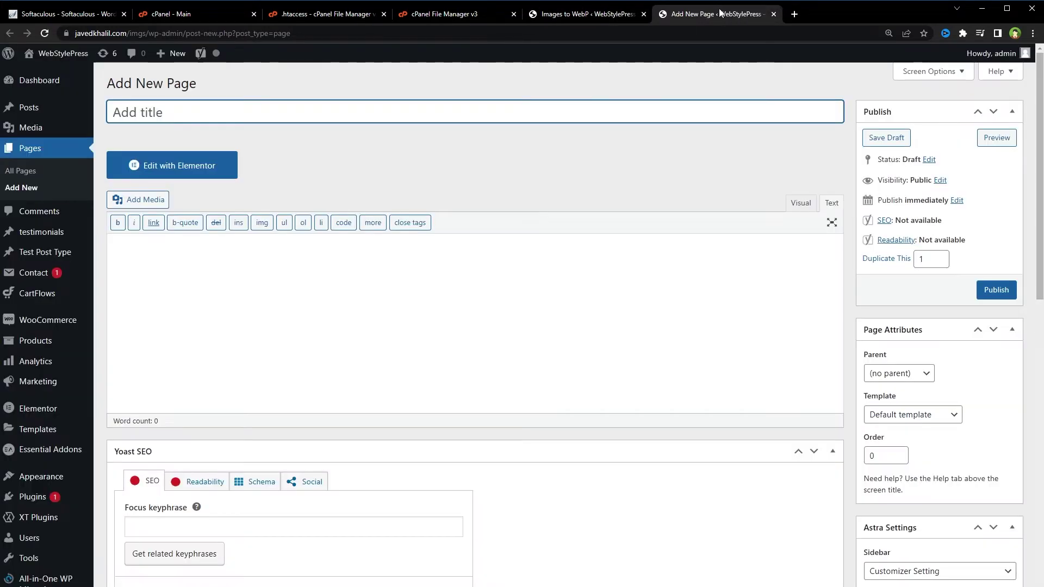
pyautogui.write('Image to WebP W')
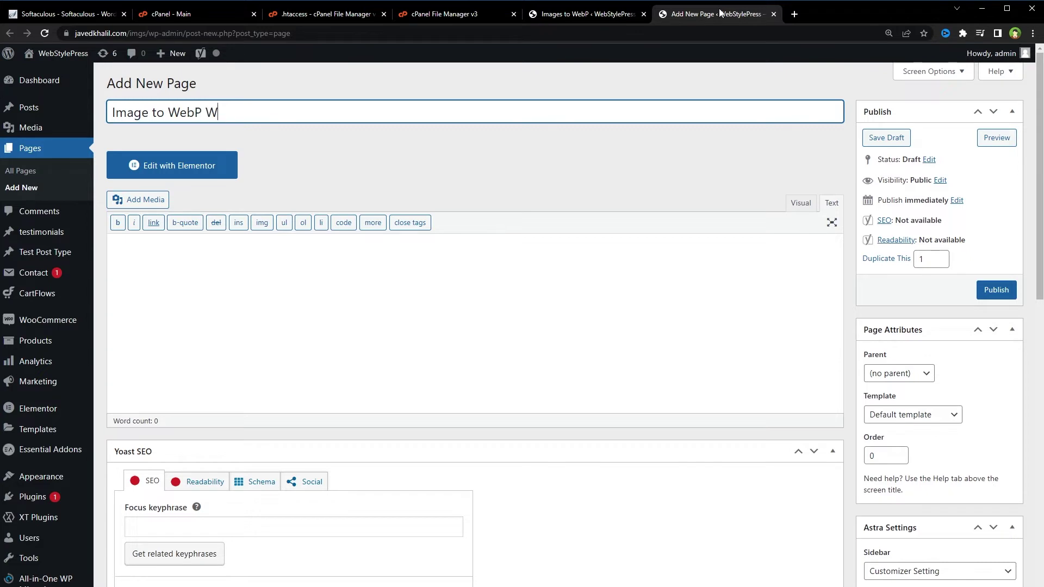
pyautogui.write('ithout ')
pyautogui.write('WebP')
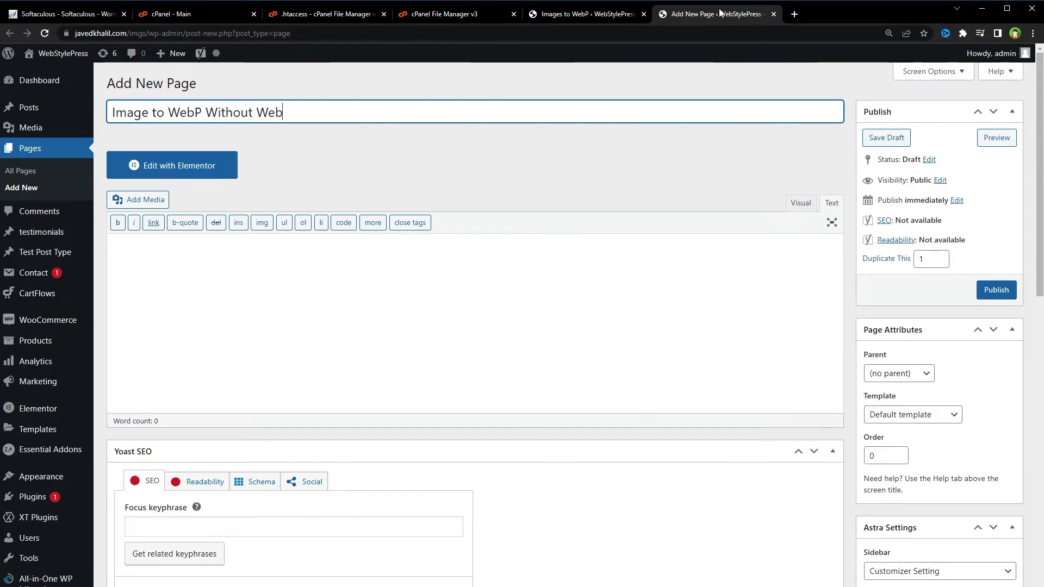
pyautogui.write(' Image')
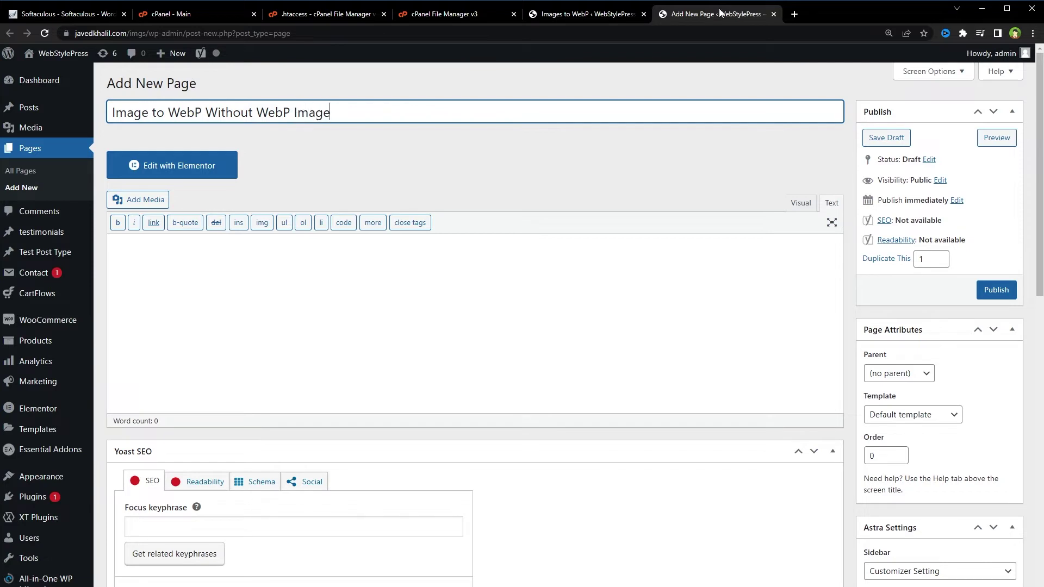
pyautogui.moveTo(206, 112); pyautogui.dragTo(352, 103)
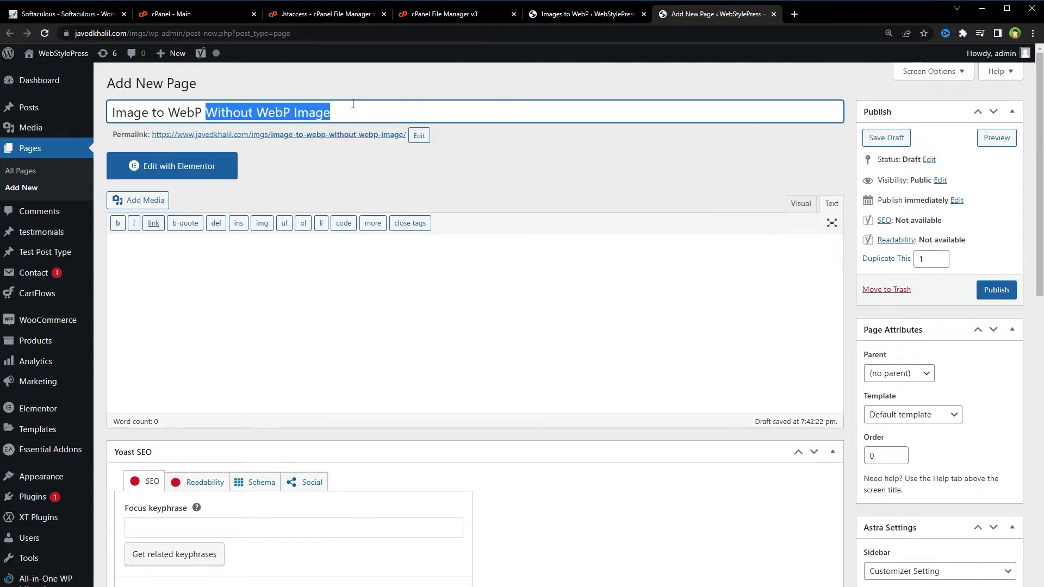
pyautogui.click(293, 293)
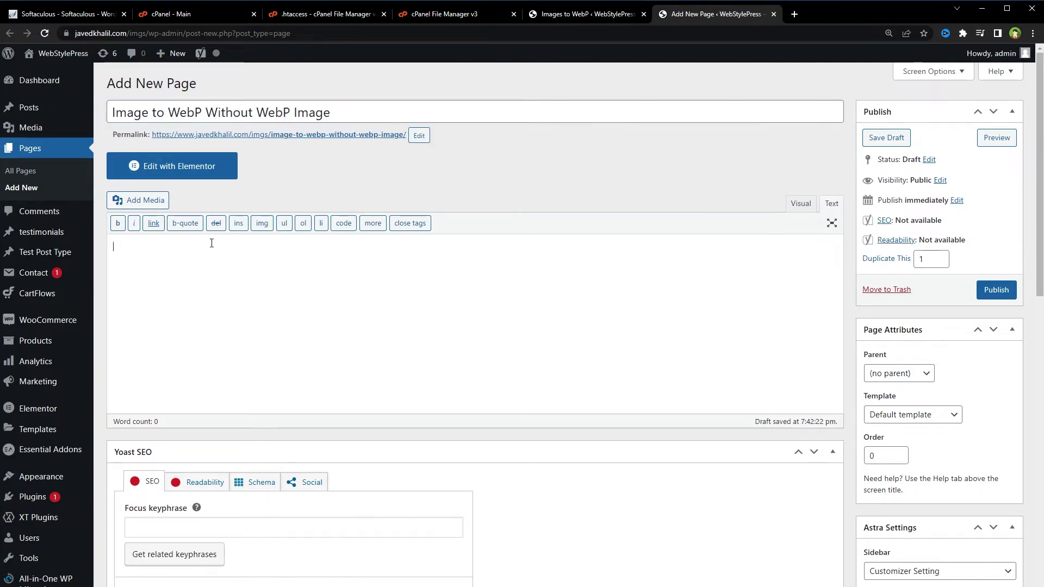
# - Upload 01. Royal Heath.png through Add Media, noting the .png extension in its file URL
pyautogui.click(152, 210)
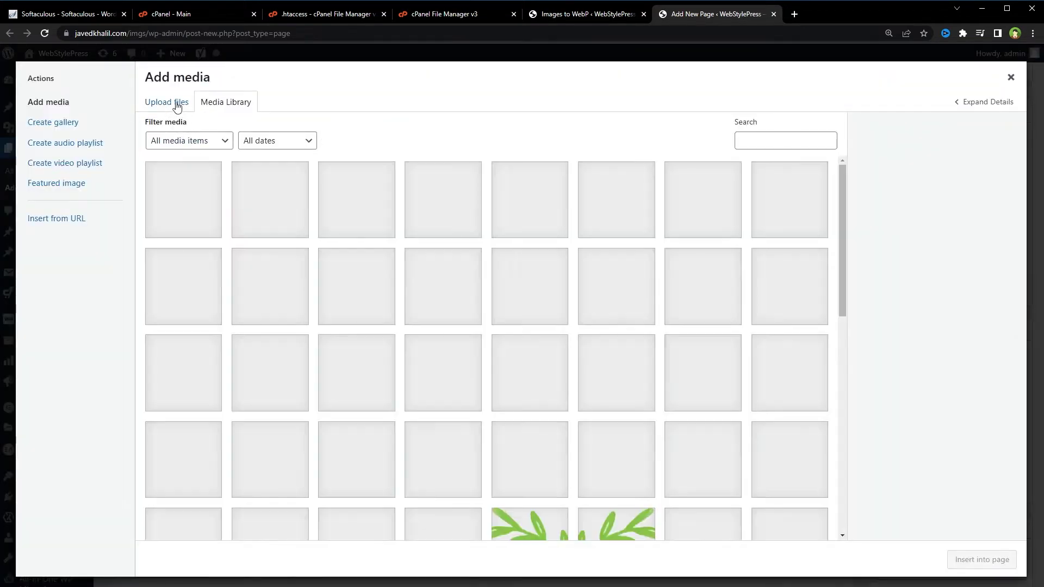
pyautogui.click(176, 105)
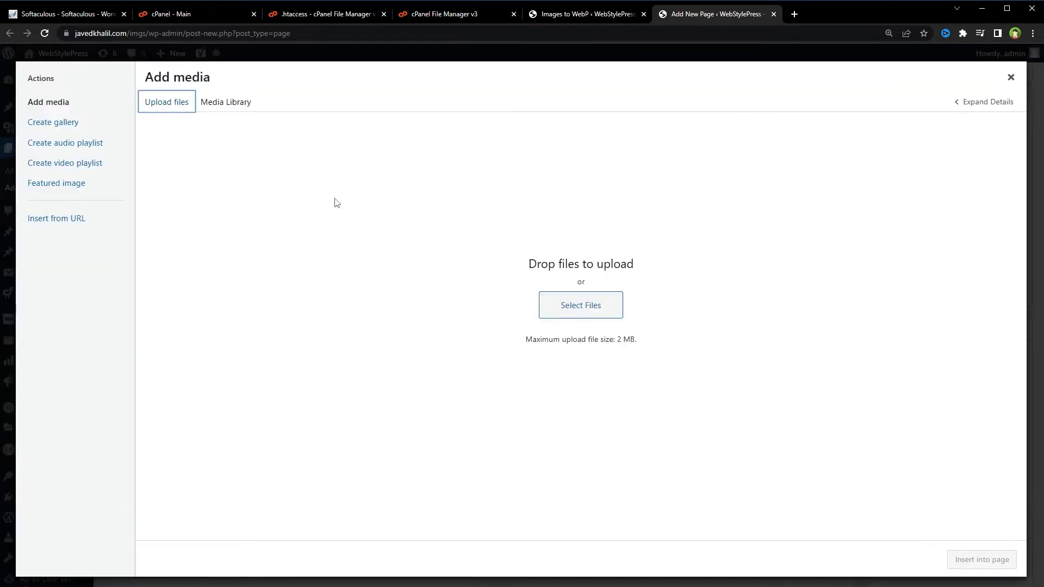
pyautogui.click(578, 308)
pyautogui.click(127, 96)
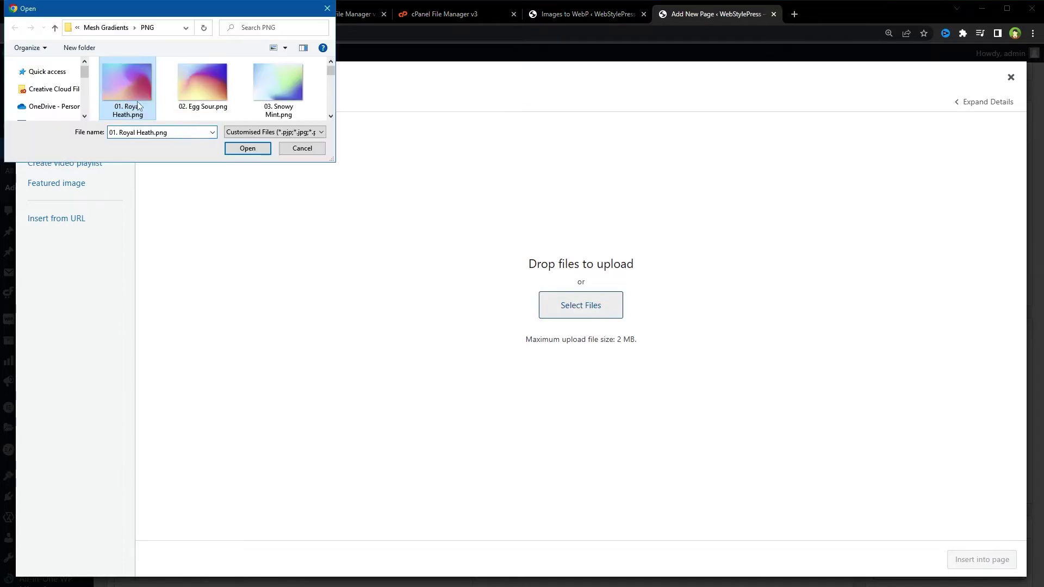
pyautogui.click(247, 149)
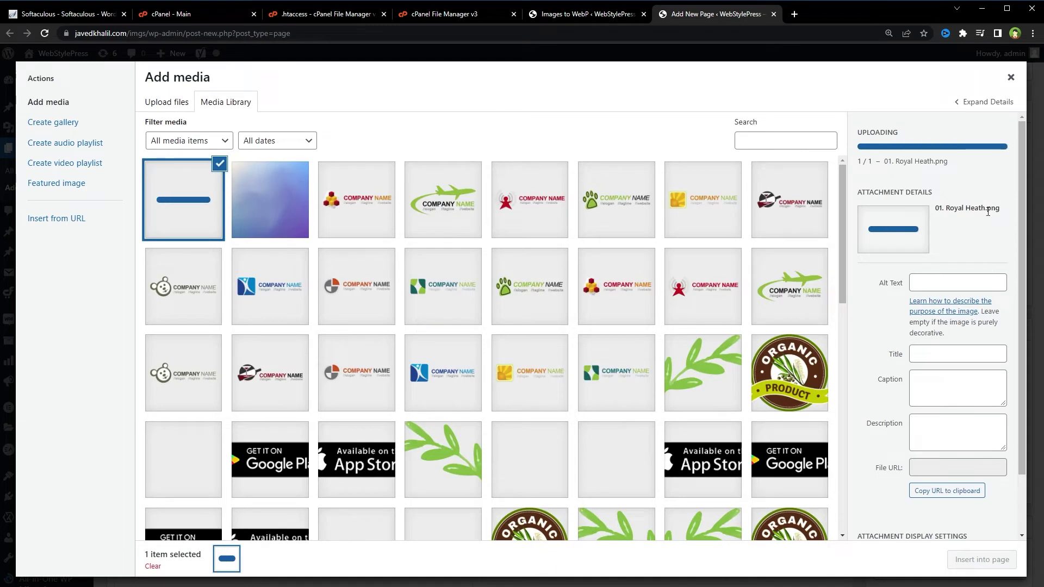
pyautogui.moveTo(987, 208); pyautogui.dragTo(1001, 206)
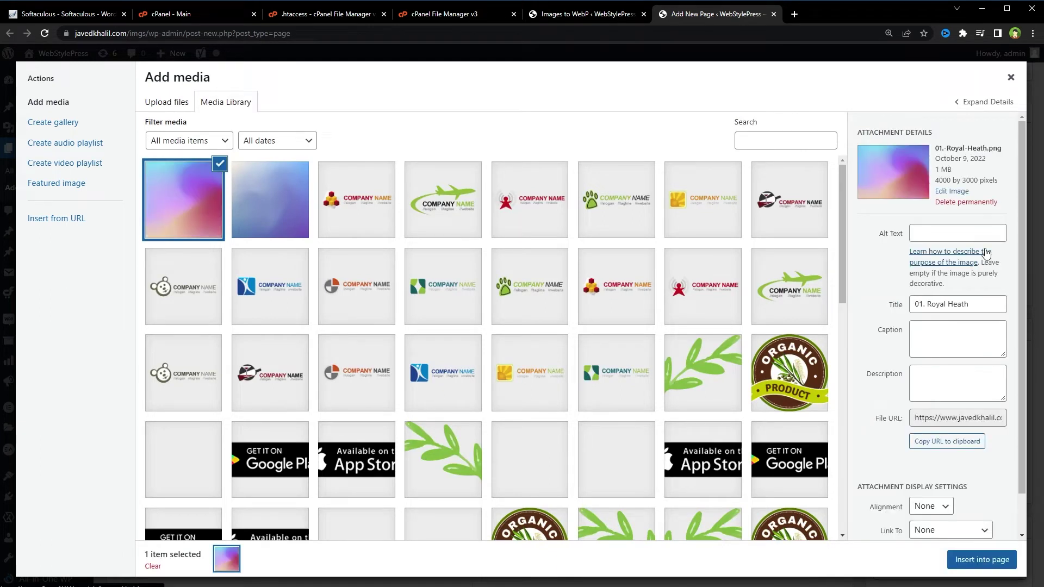
pyautogui.scroll(-1, 936, 305)
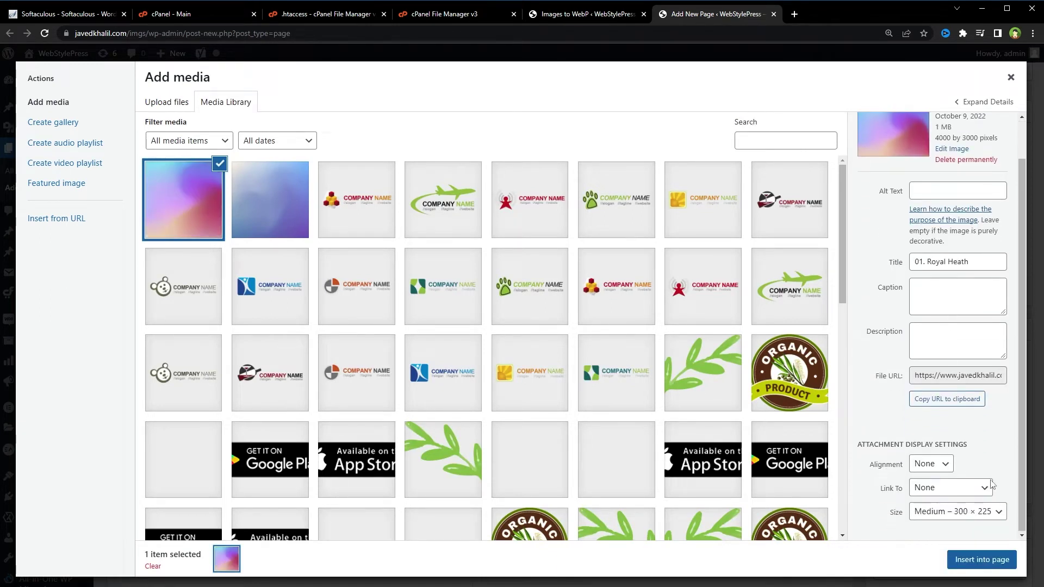
pyautogui.moveTo(969, 375); pyautogui.dragTo(1001, 374)
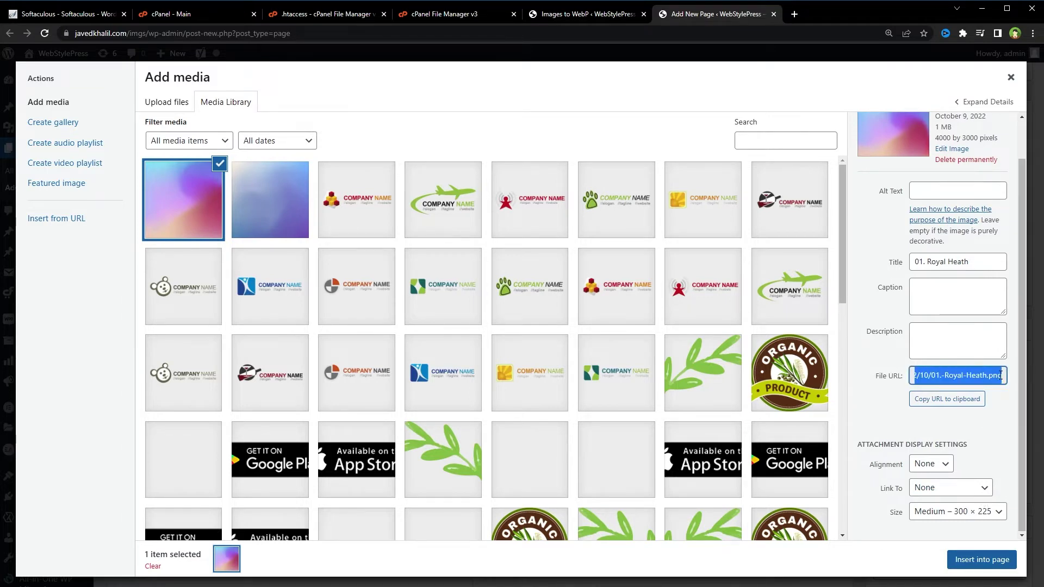
pyautogui.doubleClick(999, 374)
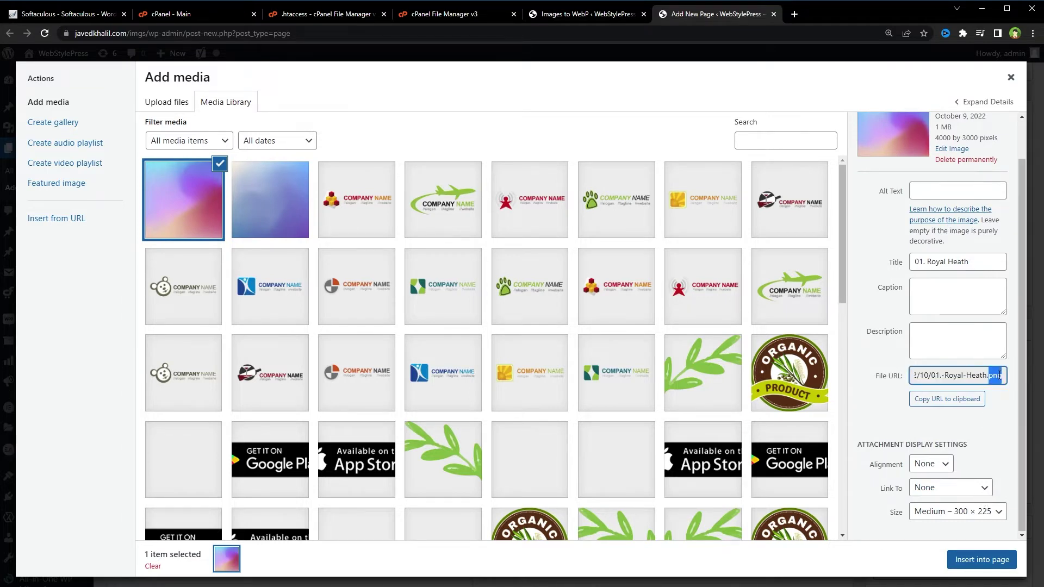
# - Insert the Royal Heath image at medium size into the page and publish it
pyautogui.click(963, 564)
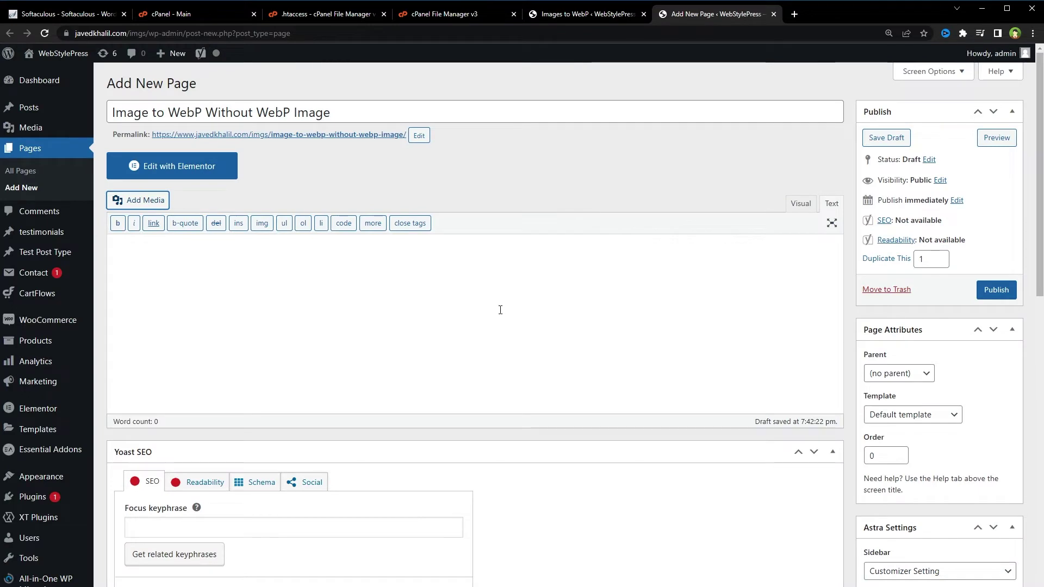
pyautogui.moveTo(512, 246); pyautogui.dragTo(530, 246)
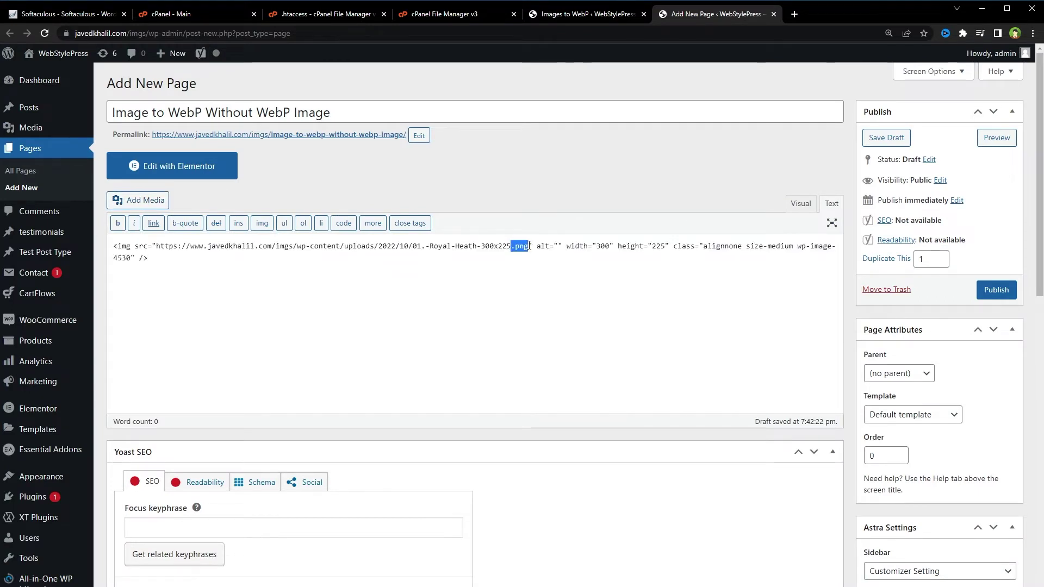
pyautogui.click(997, 289)
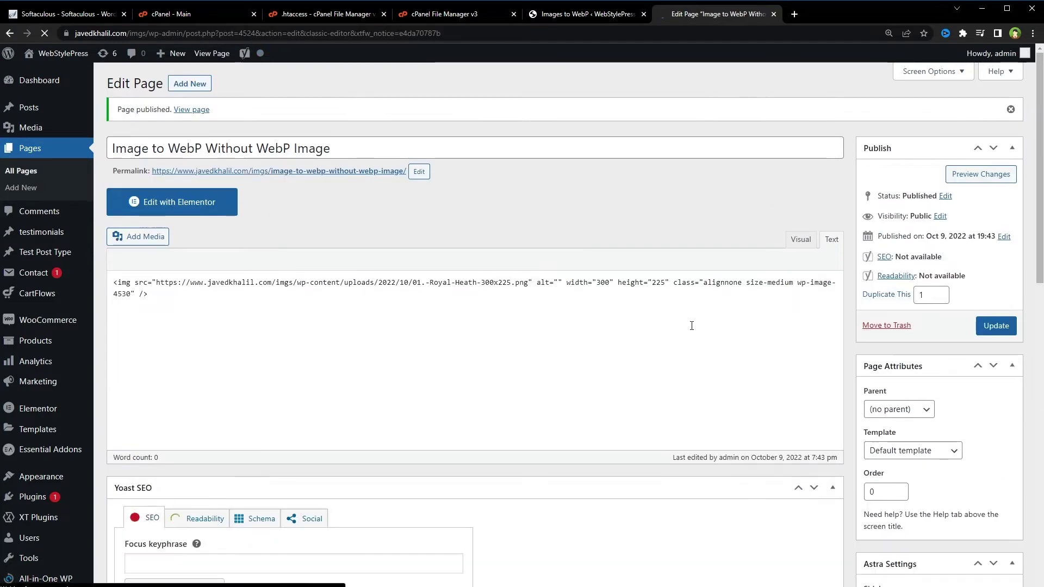
# - Open the published page and inspect the gradient image's markup and srcset in DevTools
pyautogui.keyDown('ctrl'); pyautogui.click(361, 173); pyautogui.keyUp('ctrl')
pyautogui.click(802, 22)
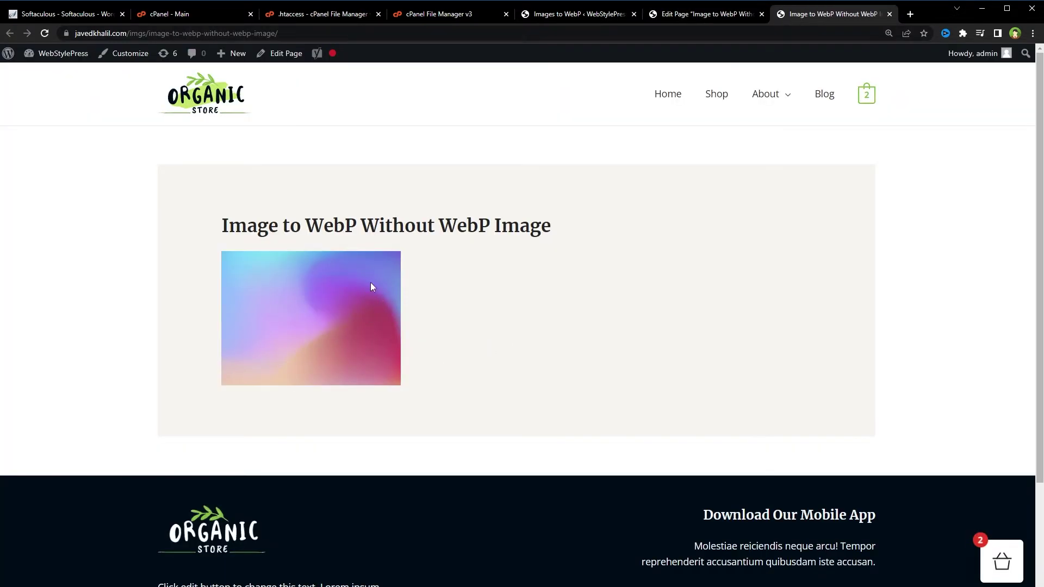
pyautogui.rightClick(371, 283)
pyautogui.click(411, 388)
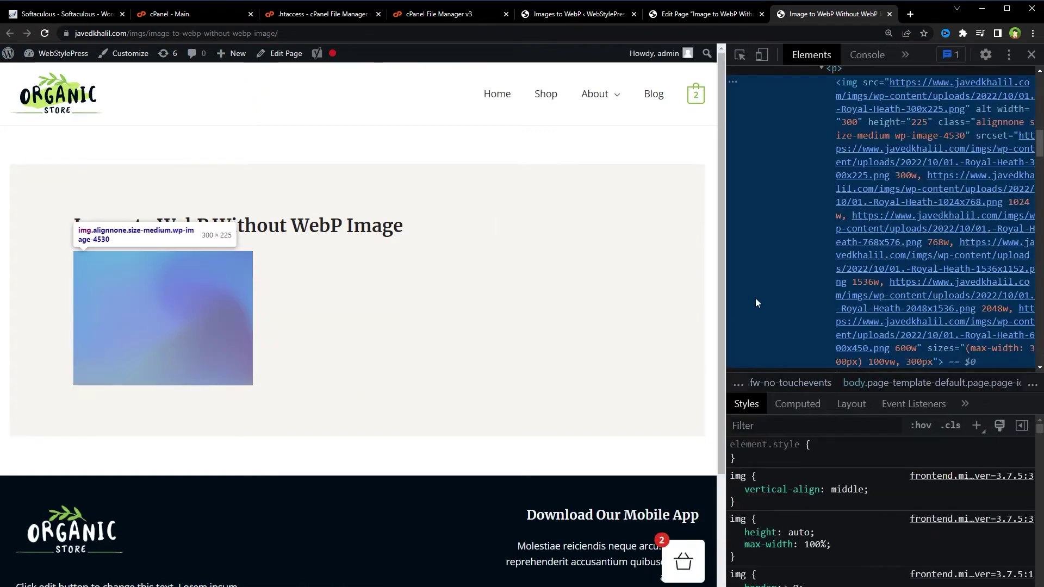
pyautogui.moveTo(726, 252); pyautogui.dragTo(533, 243)
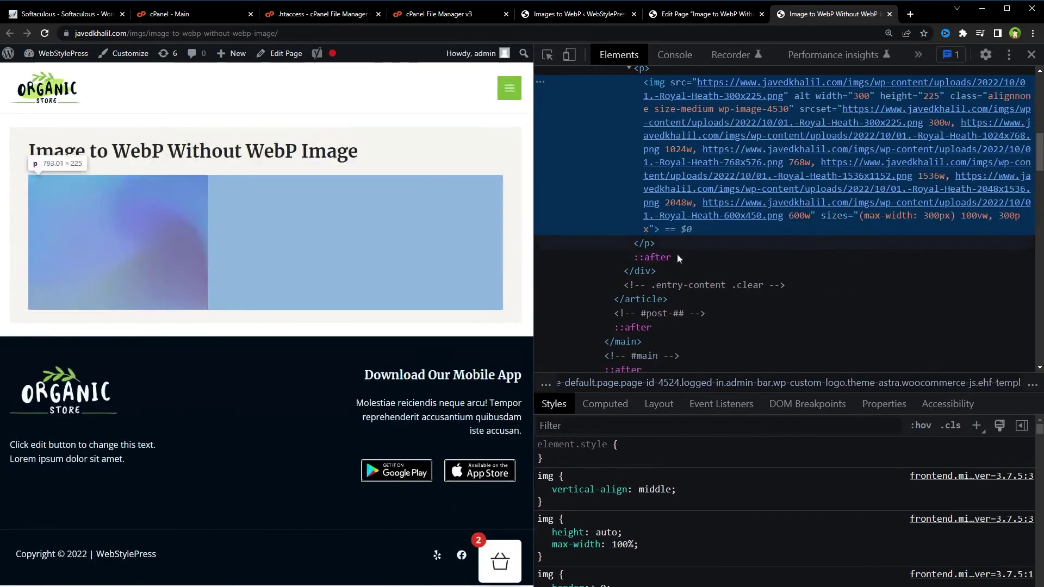
pyautogui.moveTo(775, 221)
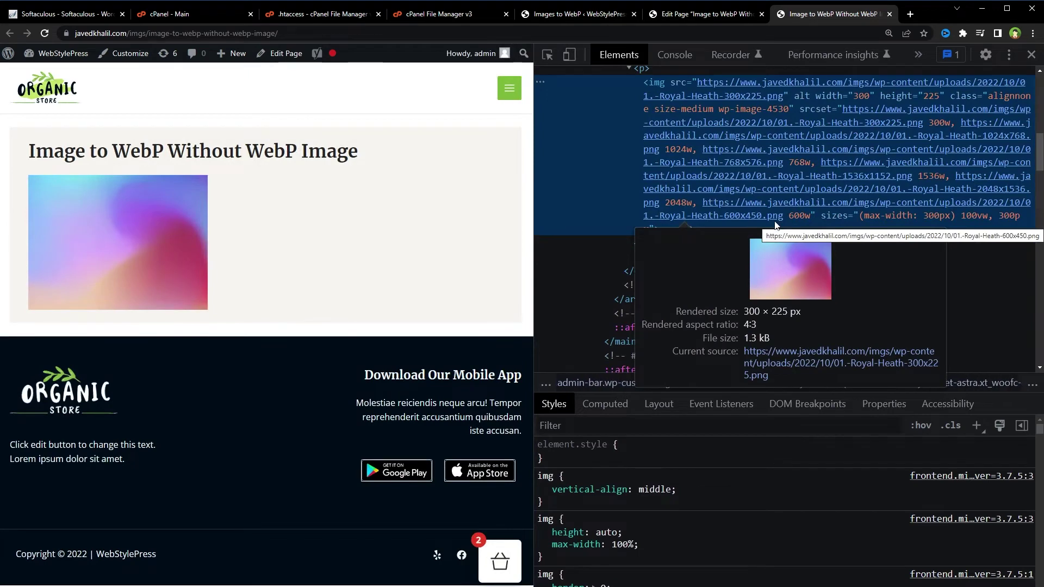
pyautogui.doubleClick(772, 218)
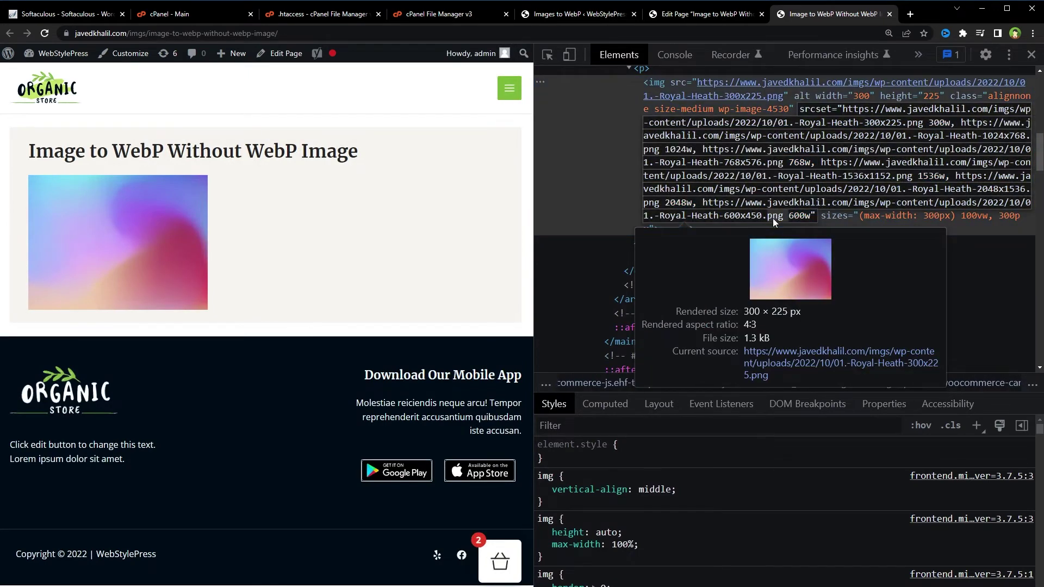
pyautogui.click(479, 220)
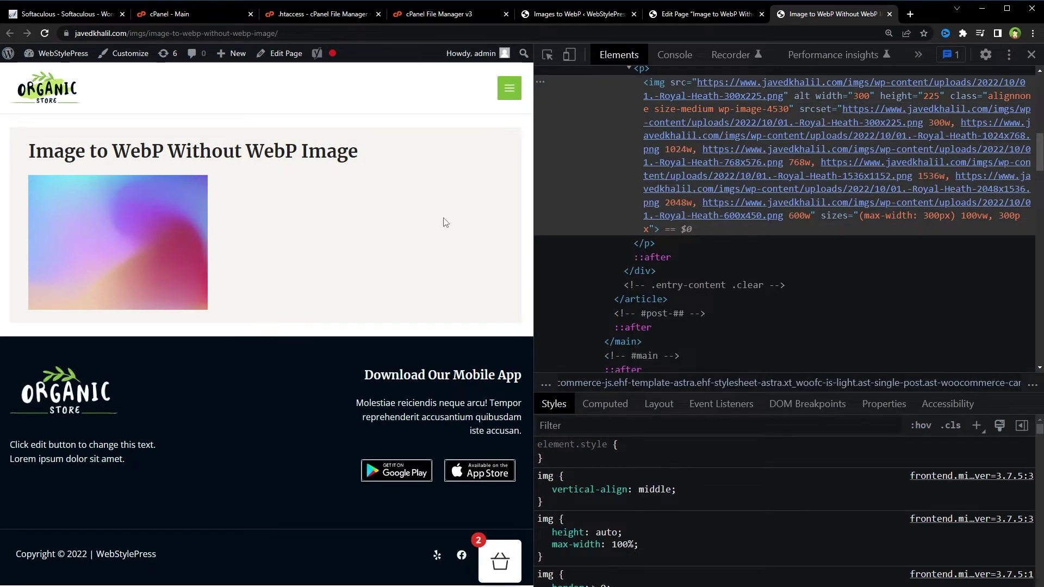
# - Use Save image as to confirm the gradient image downloads with a .webp extension
pyautogui.rightClick(189, 223)
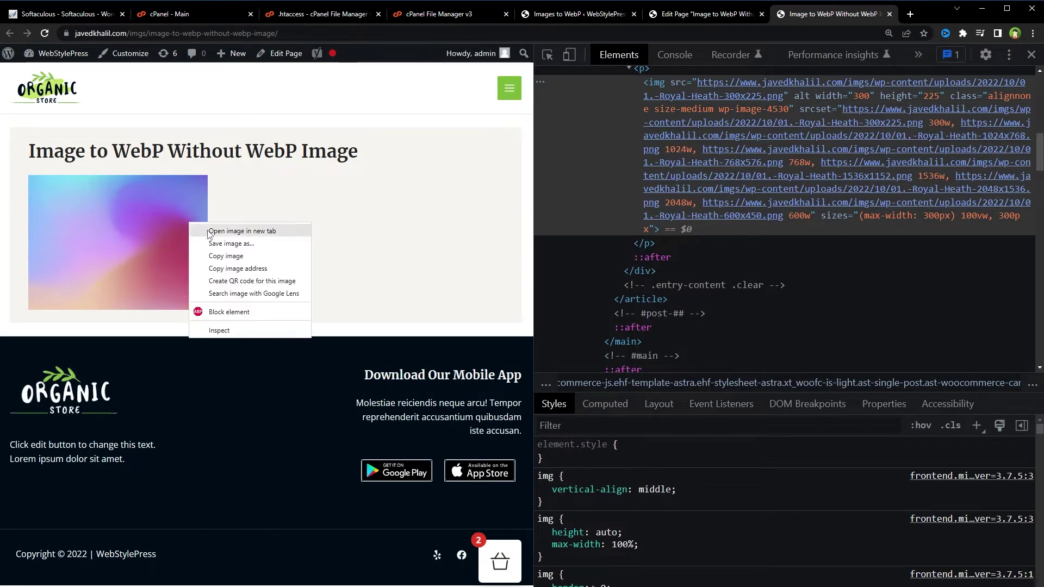
pyautogui.click(256, 243)
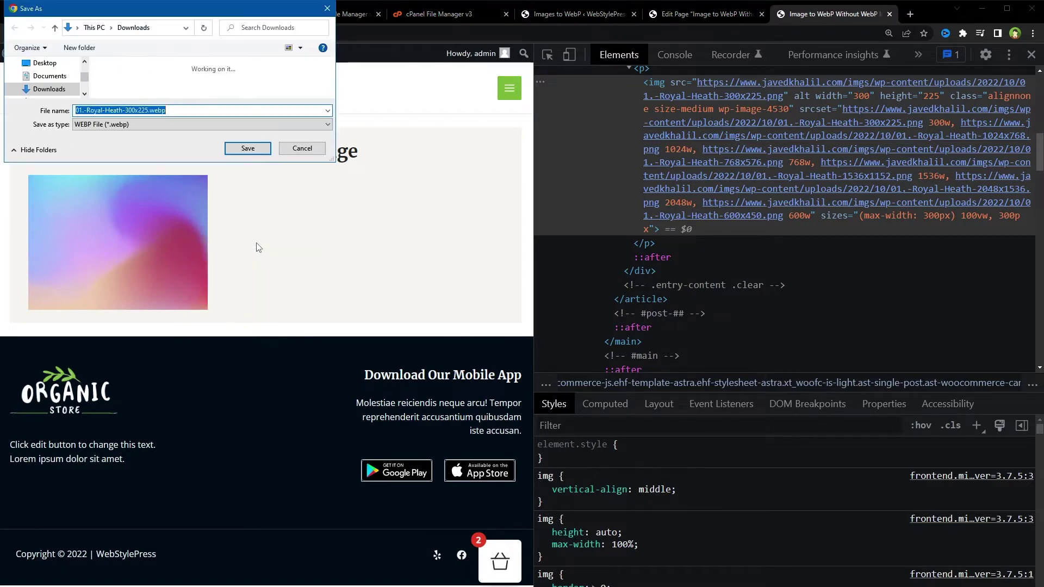
pyautogui.click(193, 109)
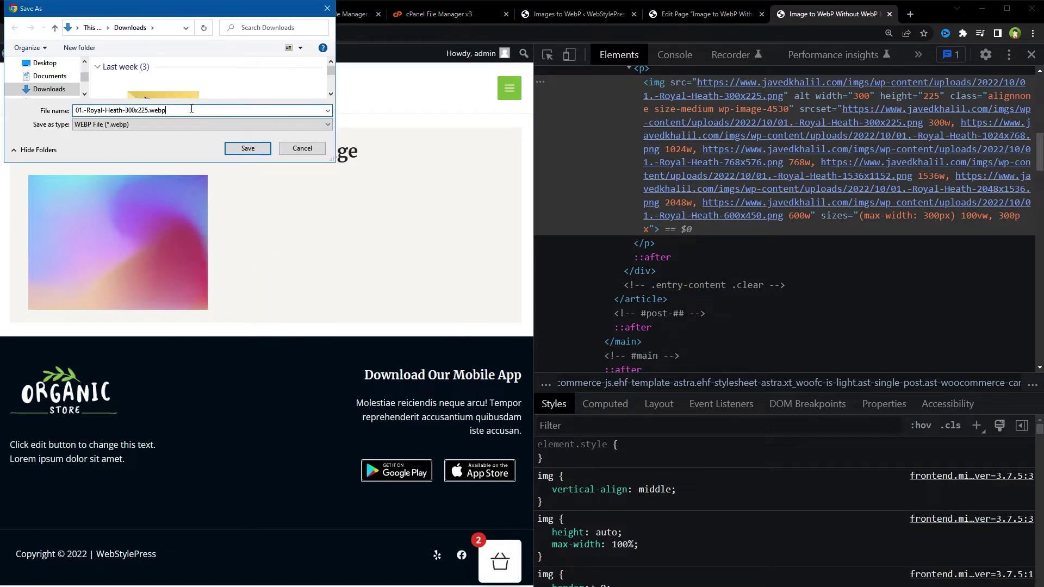
pyautogui.hotkey('shift', 'Left')
pyautogui.click(293, 147)
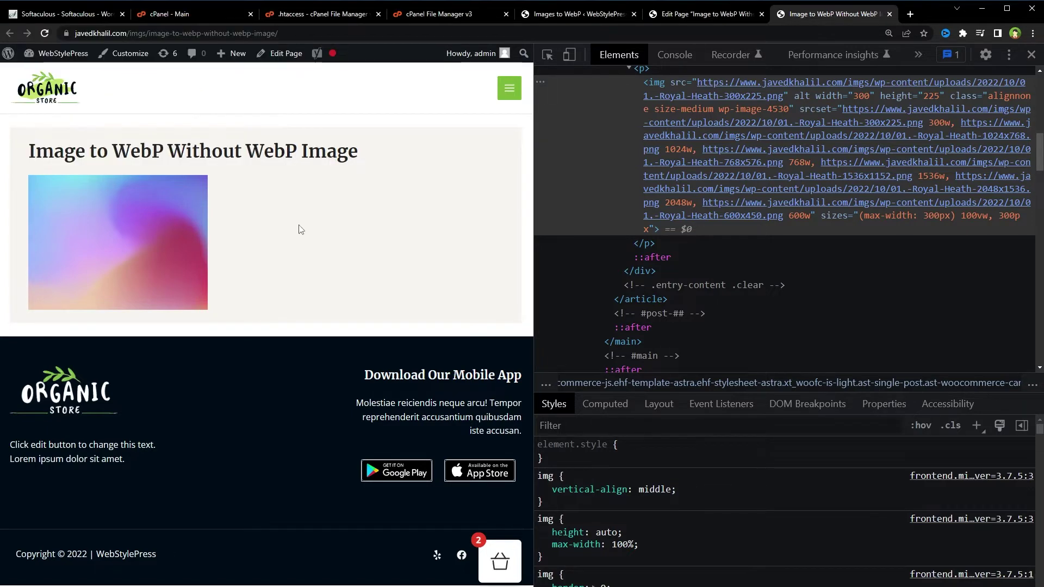
# - Reload with the Network panel open to confirm the Royal Heath image is typed webp, then close DevTools
pyautogui.click(920, 54)
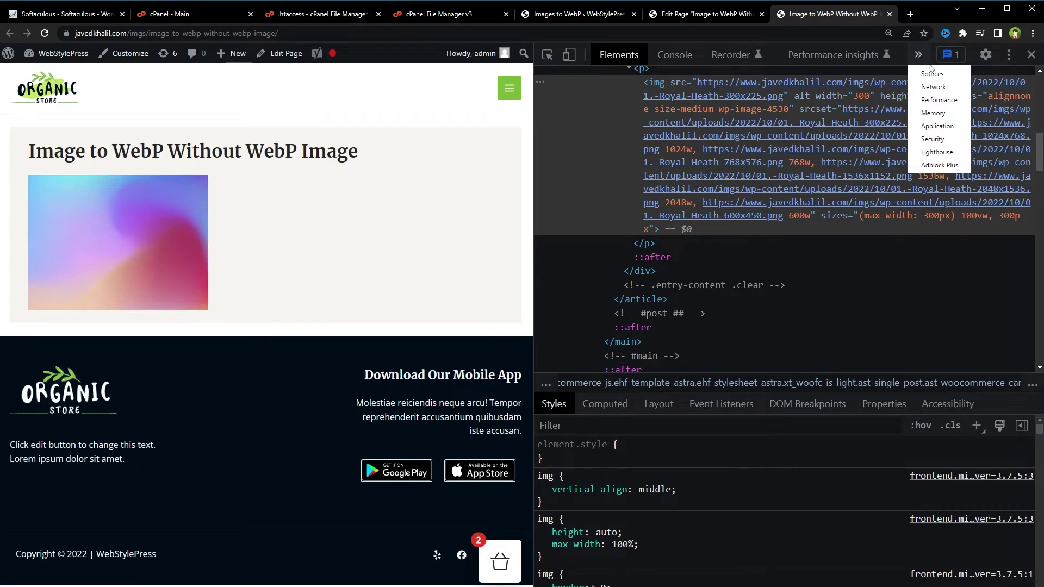
pyautogui.click(935, 87)
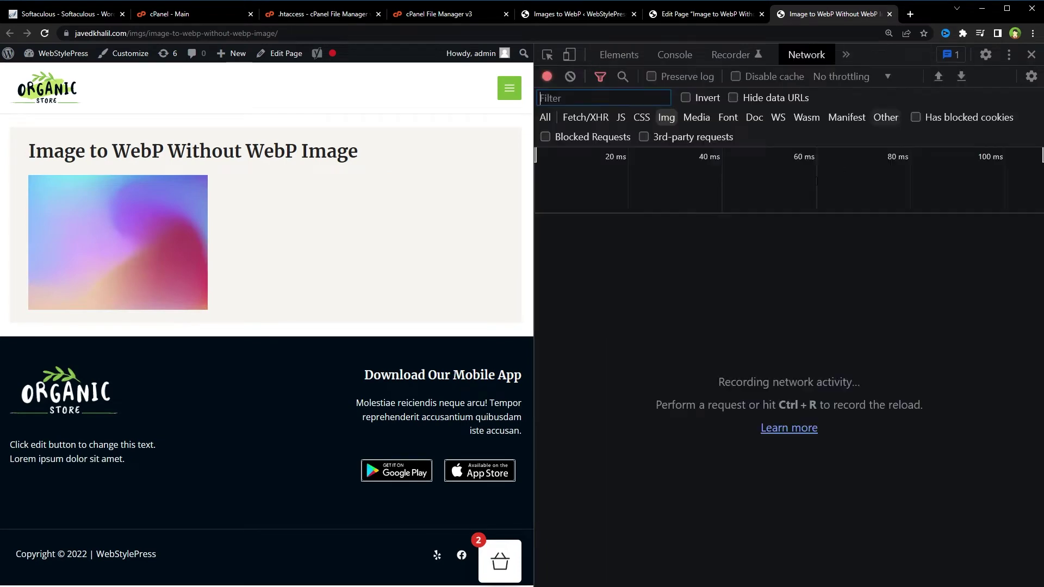
pyautogui.rightClick(441, 225)
pyautogui.click(442, 249)
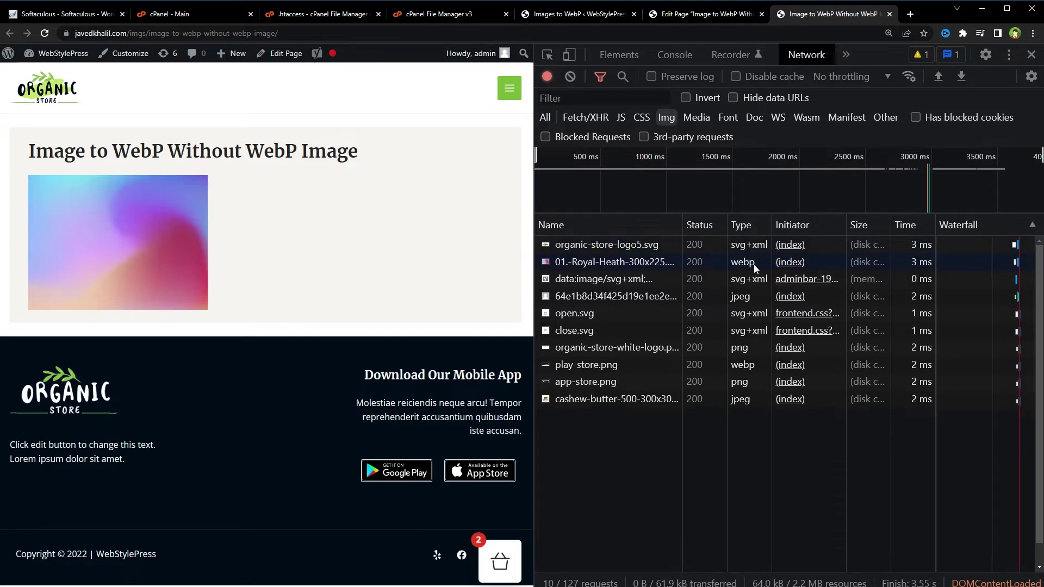
pyautogui.rightClick(174, 220)
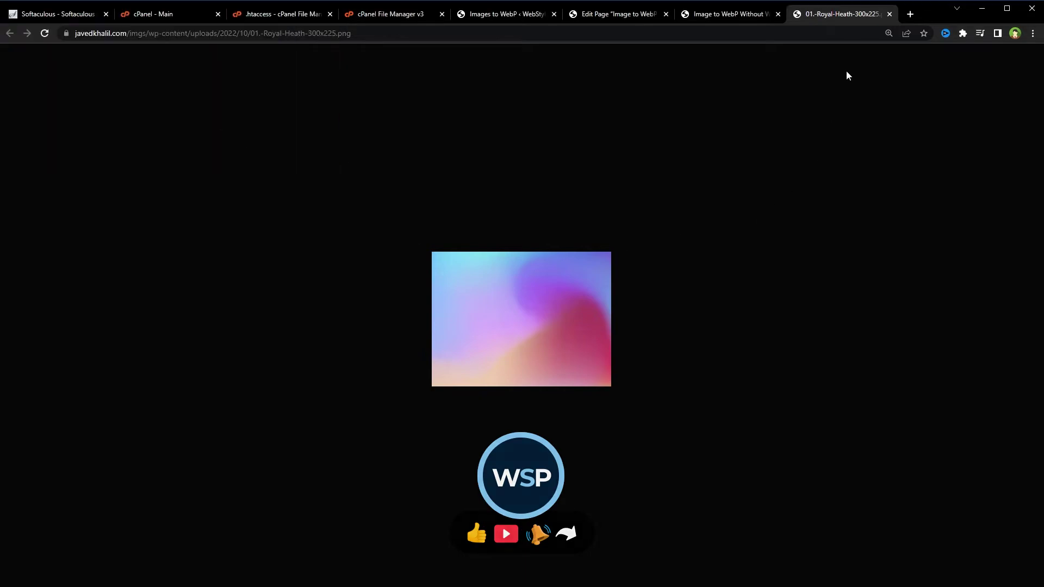
pyautogui.click(890, 15)
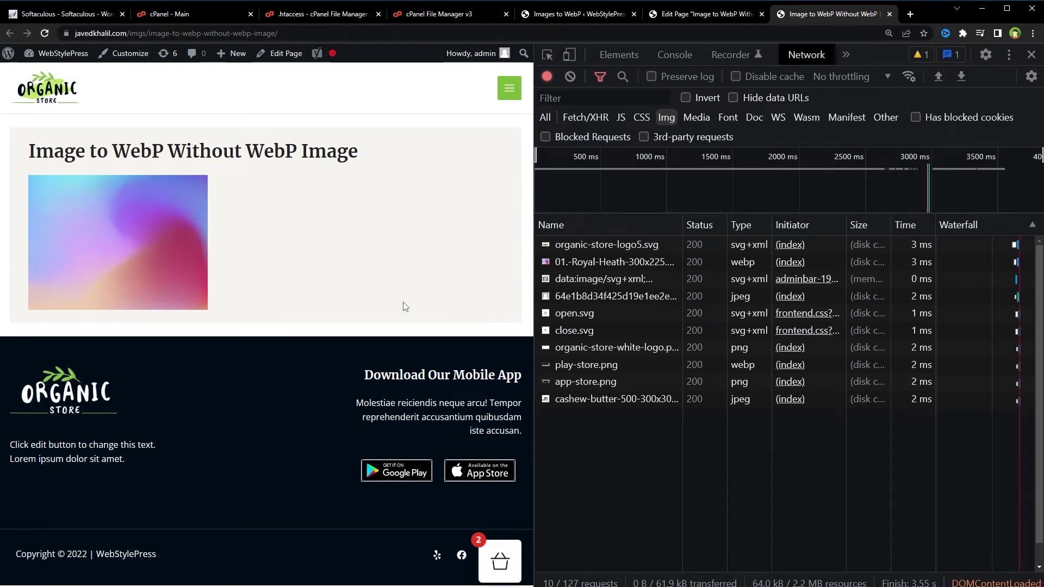
pyautogui.click(1032, 54)
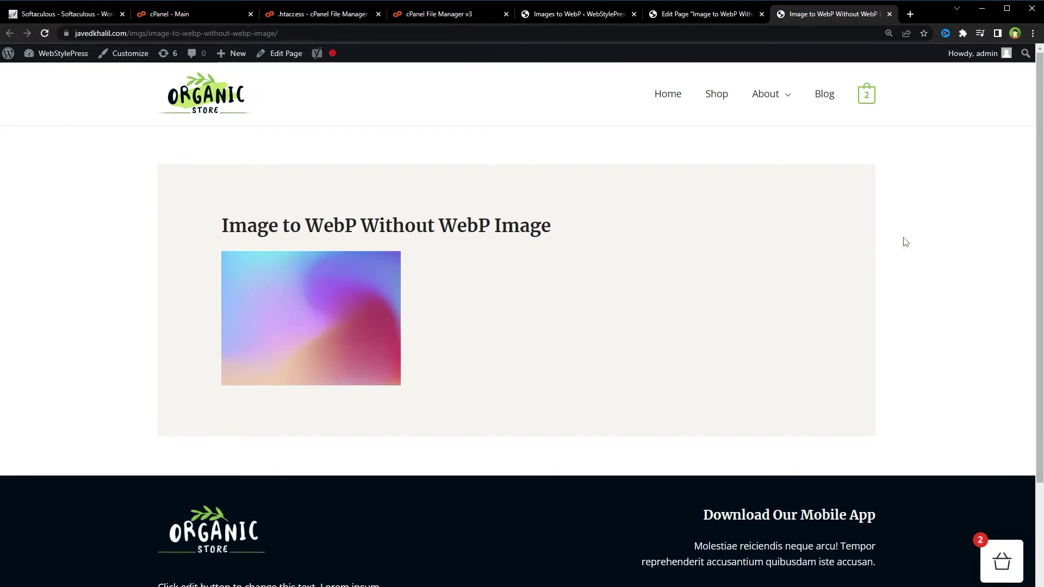
# - Switch to the Images to WebP settings and open the Convert existing images converter
pyautogui.click(710, 20)
pyautogui.click(587, 15)
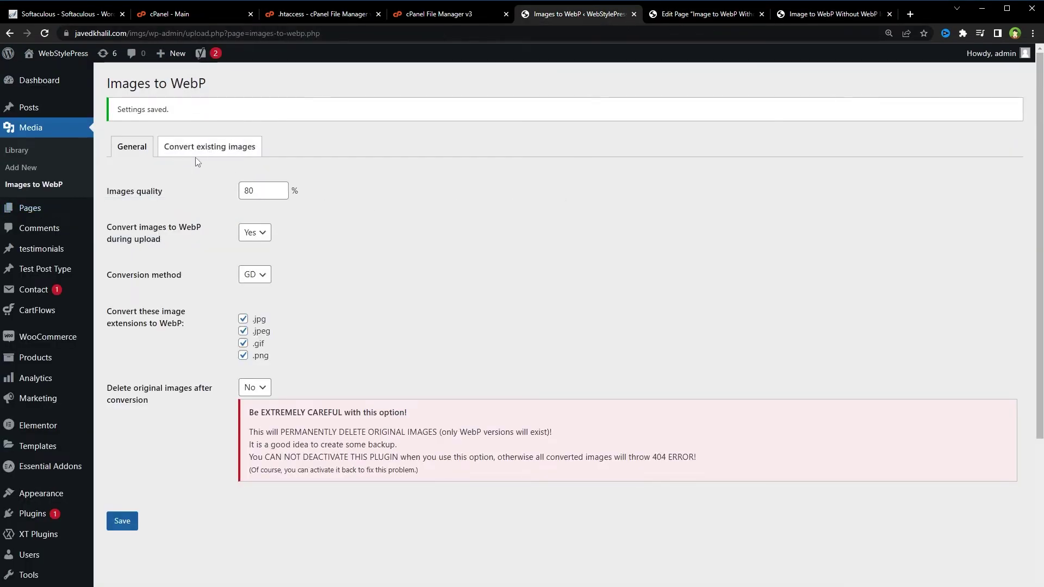
pyautogui.click(222, 154)
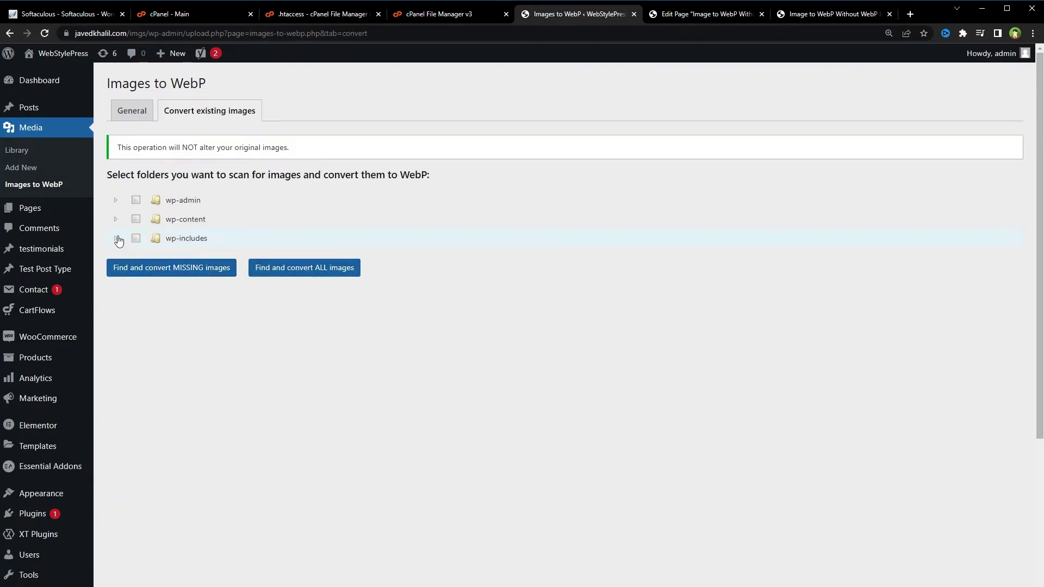
# - Expand wp-content and uploads, uncheck uploads, and tick only the 2022 folder
pyautogui.click(116, 220)
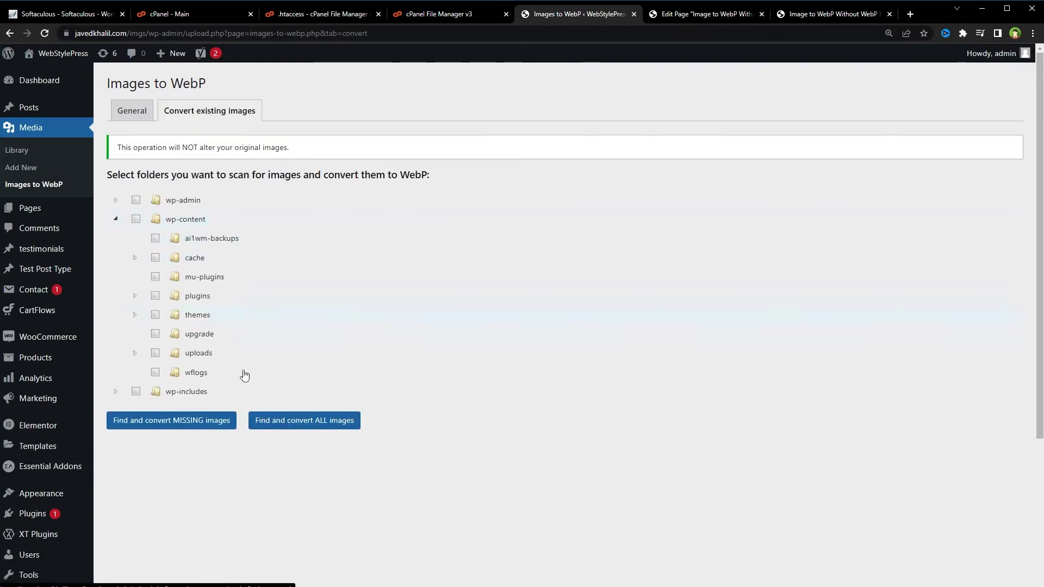
pyautogui.click(155, 353)
pyautogui.click(135, 353)
pyautogui.scroll(-4, 421, 364)
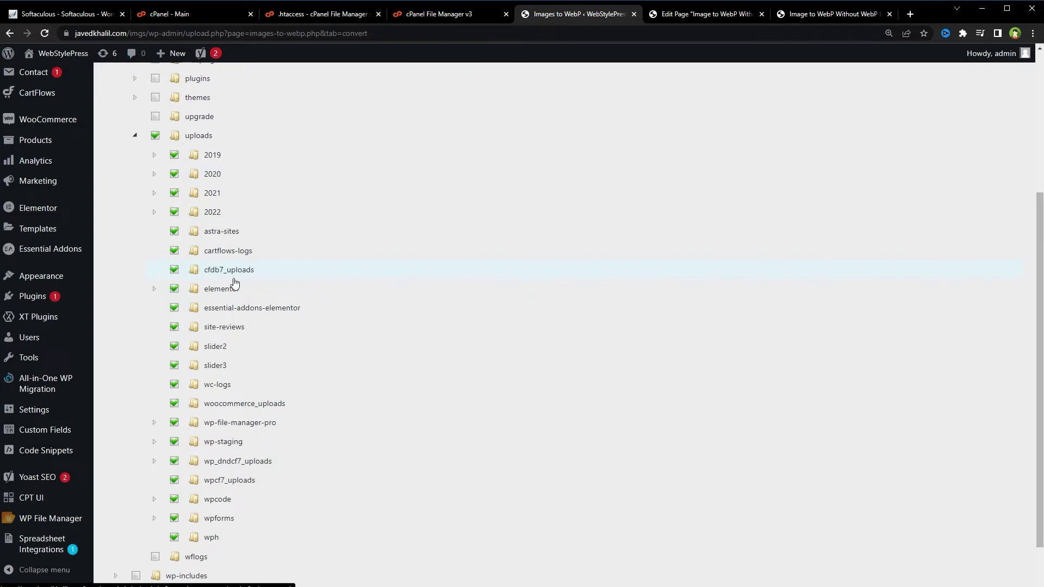
pyautogui.click(155, 135)
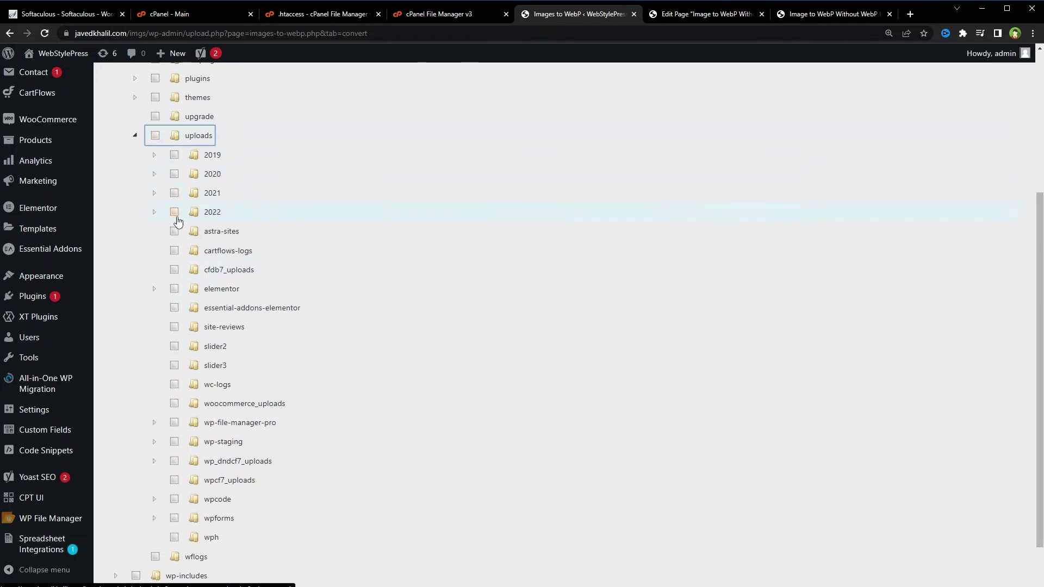
pyautogui.click(176, 213)
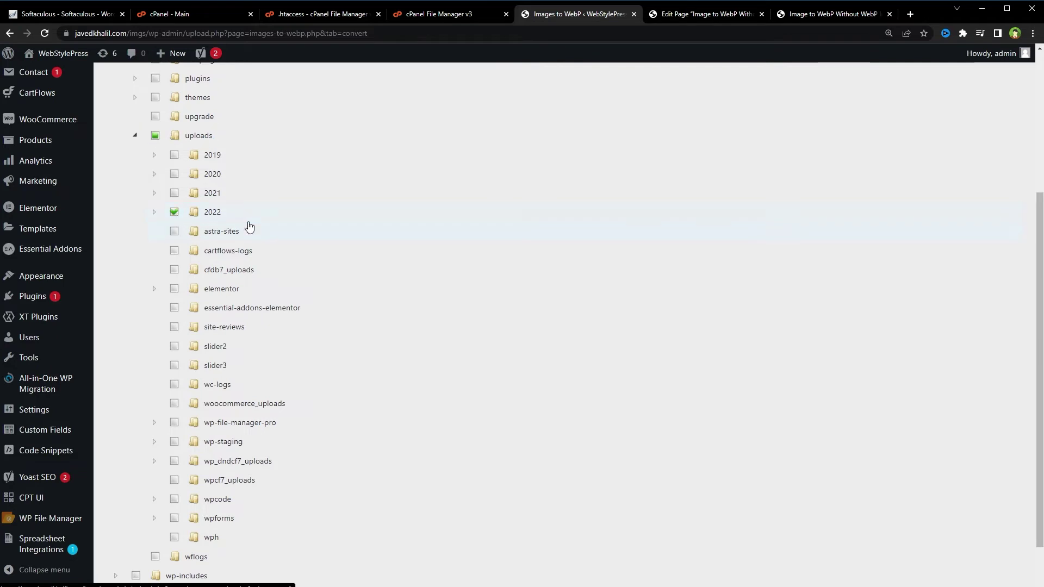
pyautogui.scroll(-2, 342, 303)
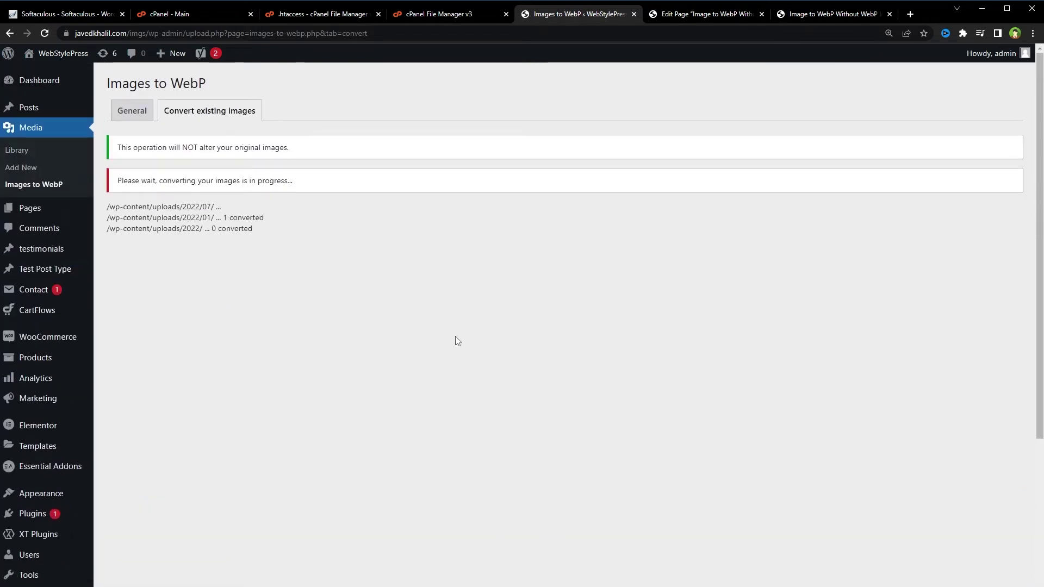
# - Highlight the results (16 in 2022/10, 80 in 2022/07, 1 in 2022/01) and the originals-unaltered note
pyautogui.moveTo(108, 206); pyautogui.dragTo(253, 228)
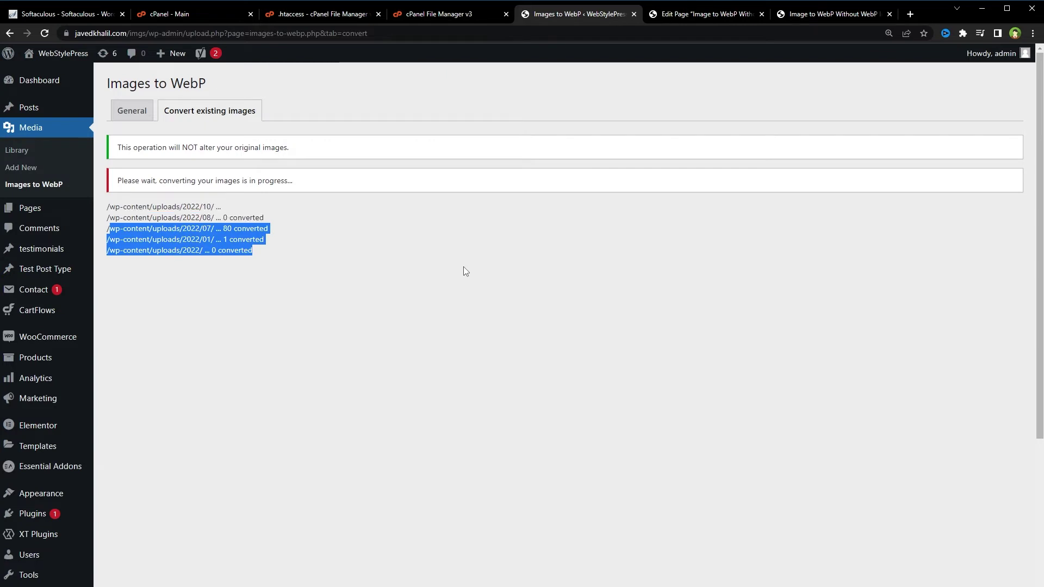
pyautogui.moveTo(212, 207); pyautogui.dragTo(268, 177)
pyautogui.click(275, 226)
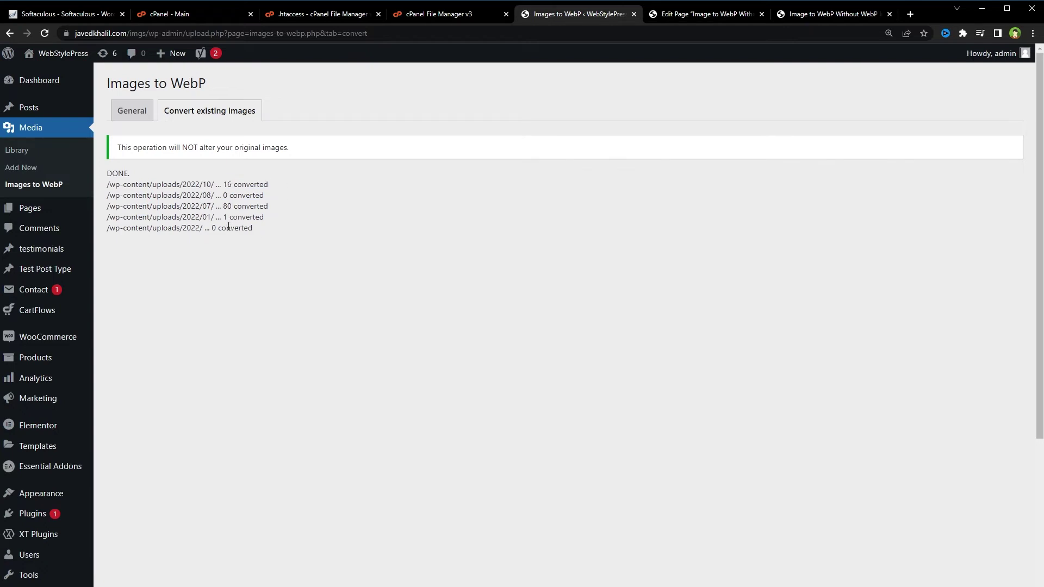
pyautogui.moveTo(228, 218); pyautogui.dragTo(268, 216)
pyautogui.click(321, 219)
pyautogui.moveTo(117, 148); pyautogui.dragTo(299, 143)
pyautogui.click(304, 143)
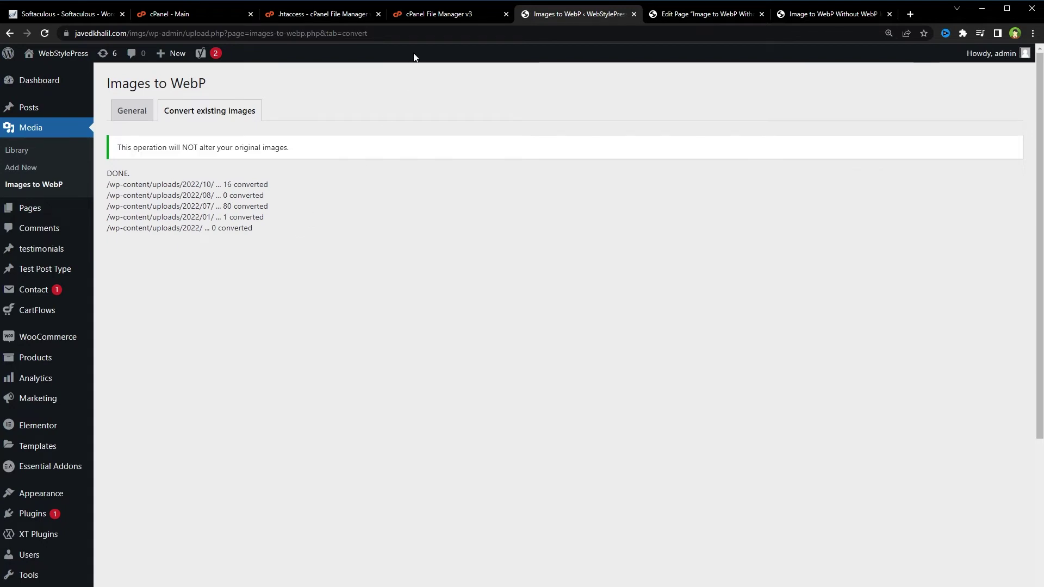
# - In cPanel File Manager, select brand1-1-100x100.png and its 1.62 KB brand1-1-100x100.png.webp copy
pyautogui.click(438, 13)
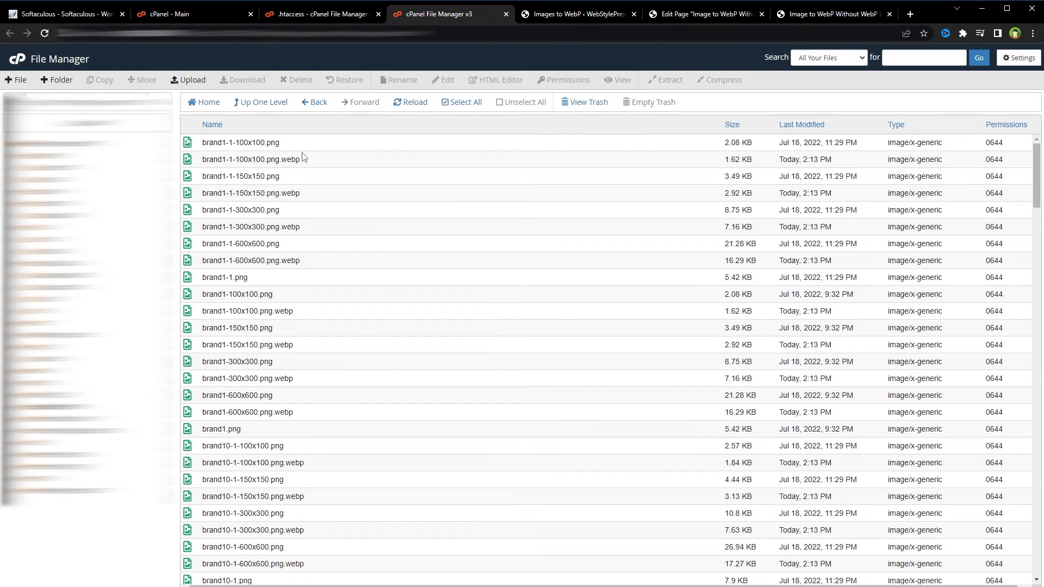
pyautogui.click(403, 141)
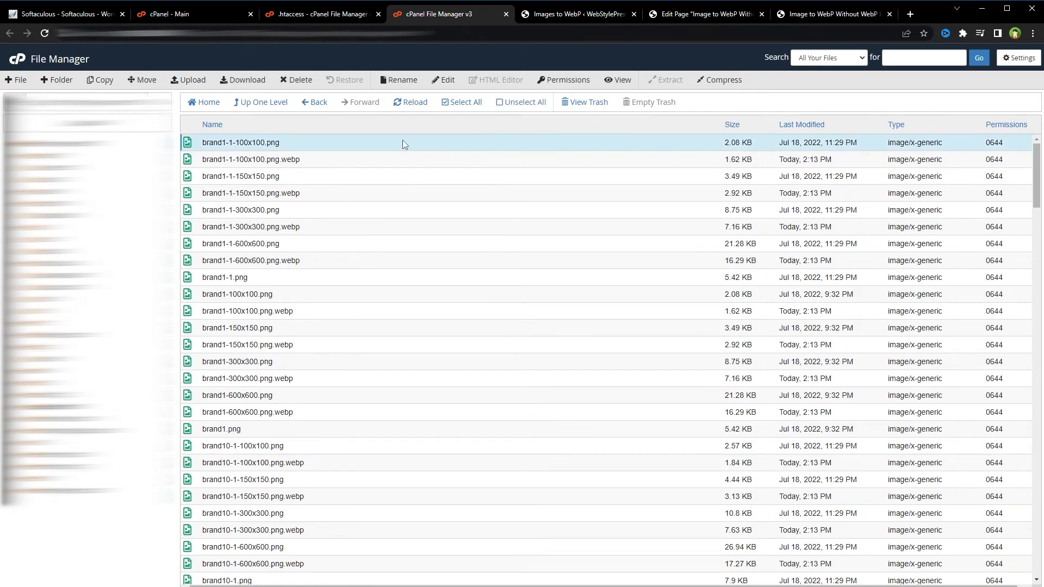
pyautogui.click(350, 161)
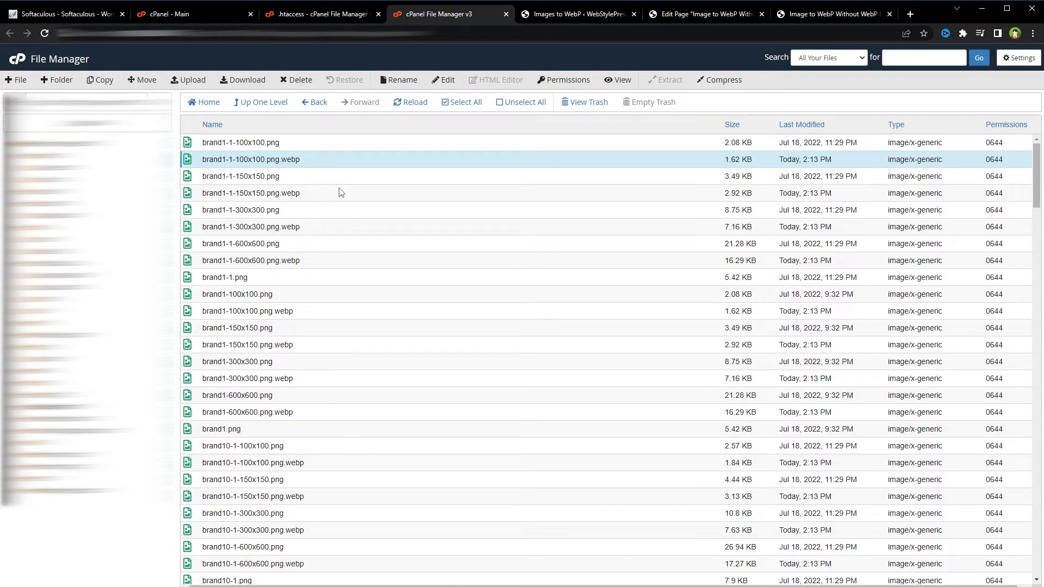
# - Go to the live site's home page and open the shop page
pyautogui.click(827, 16)
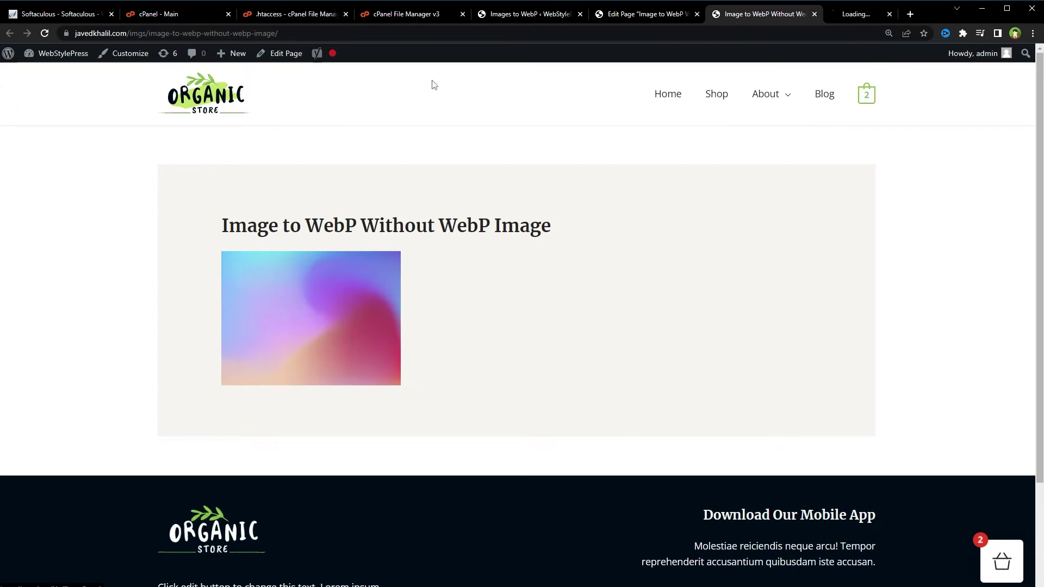
pyautogui.click(821, 14)
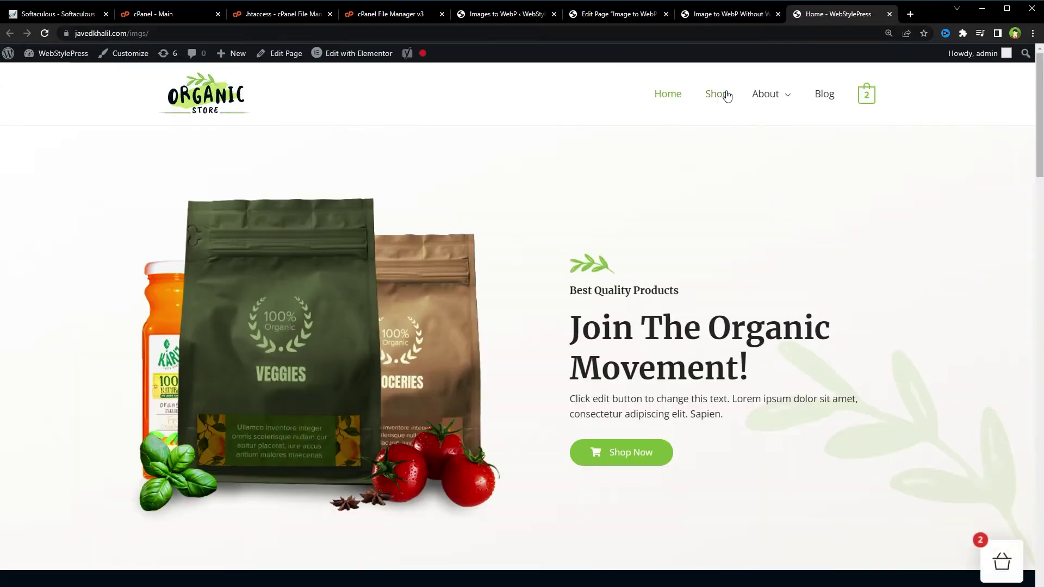
pyautogui.click(726, 93)
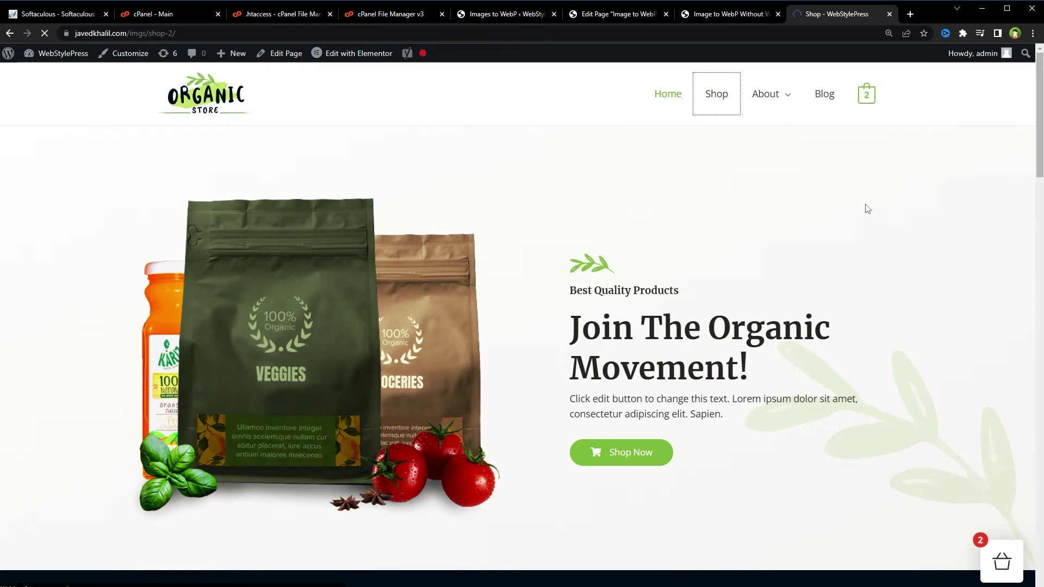
pyautogui.scroll(-3, 214, 305)
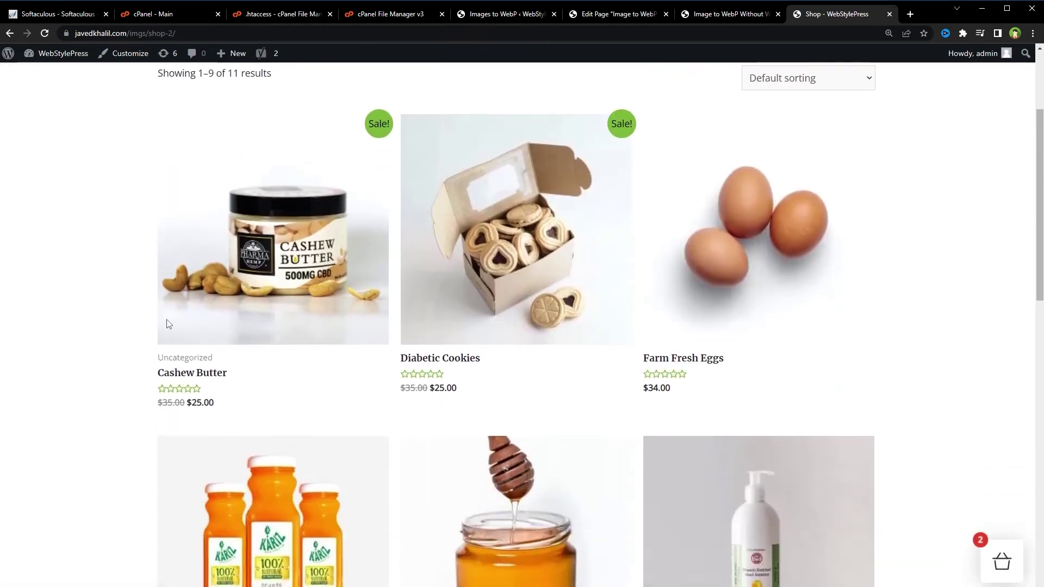
# - Open the Cashew Butter image in its own tab and highlight the .jpg extension in its address
pyautogui.rightClick(288, 232)
pyautogui.click(302, 218)
pyautogui.rightClick(302, 218)
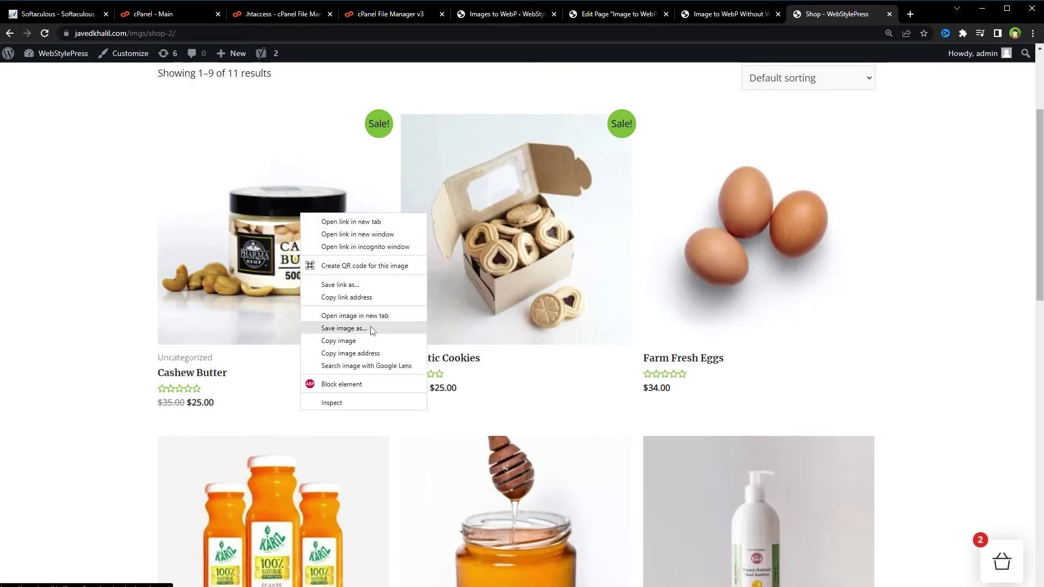
pyautogui.click(388, 318)
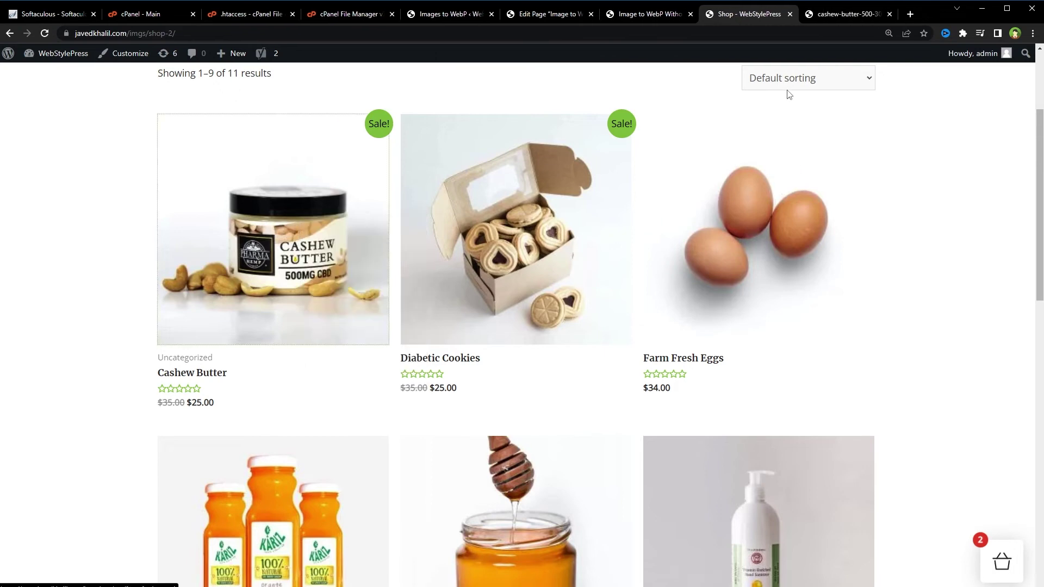
pyautogui.click(829, 15)
pyautogui.click(366, 34)
pyautogui.press('End')
pyautogui.hotkey('shift', 'End')
# - Start saving the image to reveal the suggested .webp file name, then cancel
pyautogui.rightClick(557, 282)
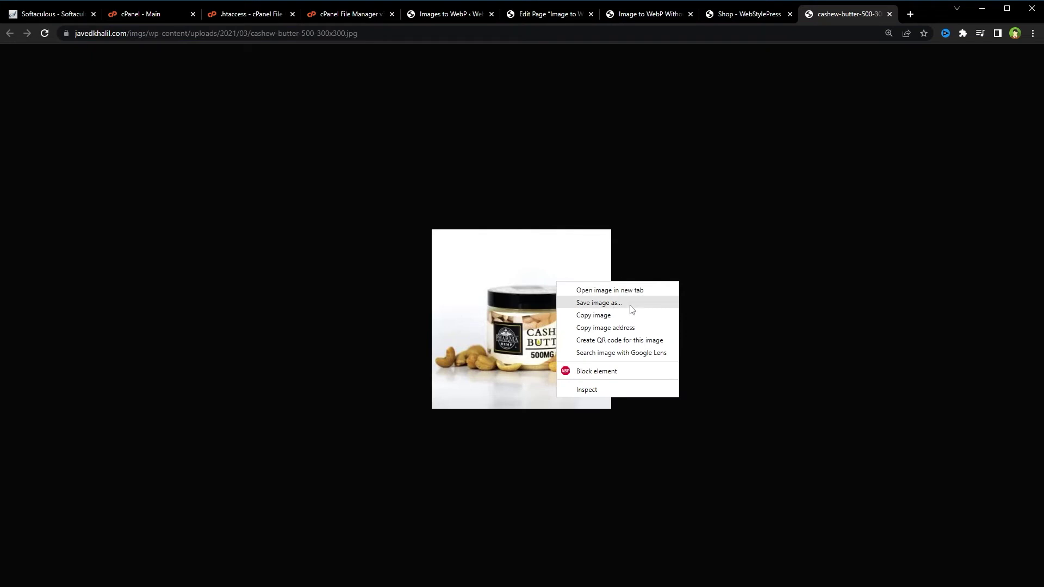
pyautogui.click(630, 307)
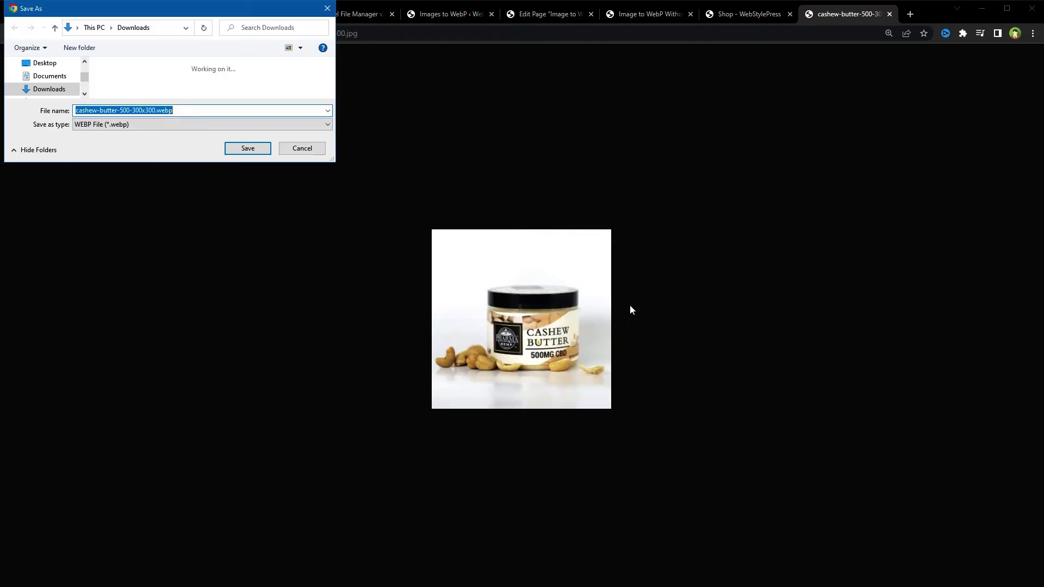
pyautogui.click(179, 109)
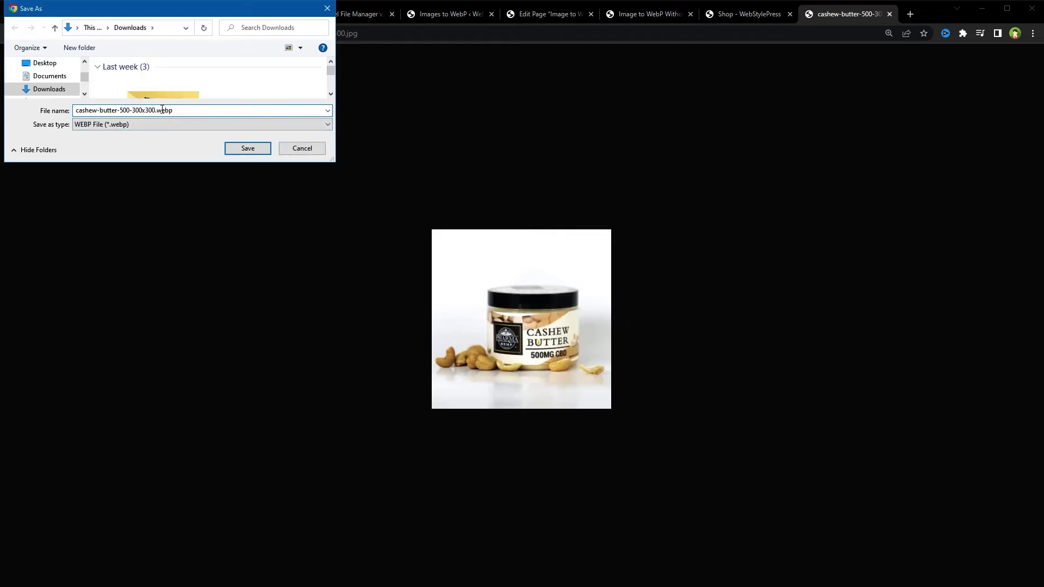
pyautogui.moveTo(157, 110); pyautogui.dragTo(178, 109)
pyautogui.press('Escape')
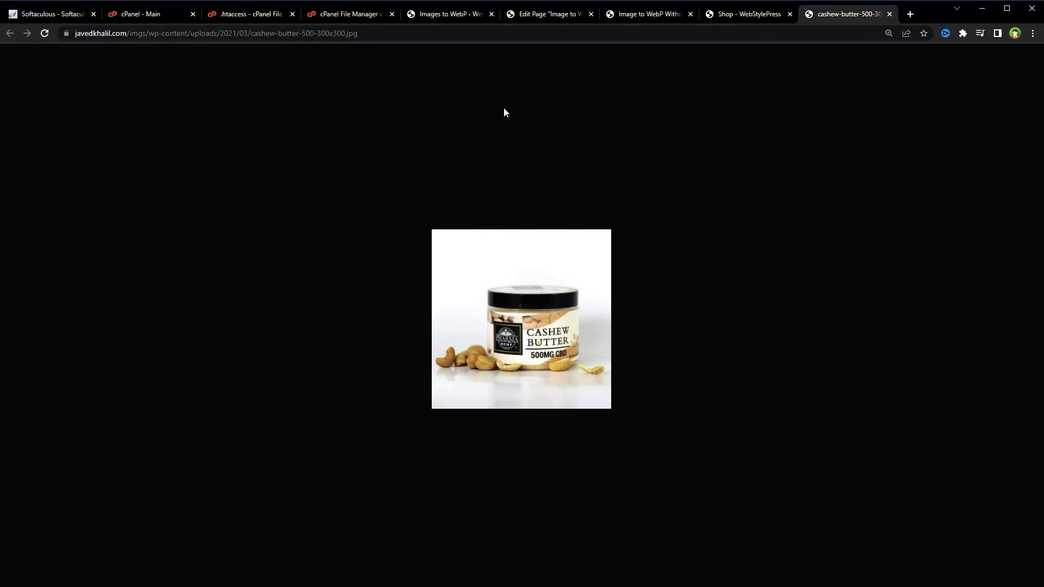
# - Close the image tab, reload the shop and open the Cashew Butter product page
pyautogui.click(889, 18)
pyautogui.press('F5')
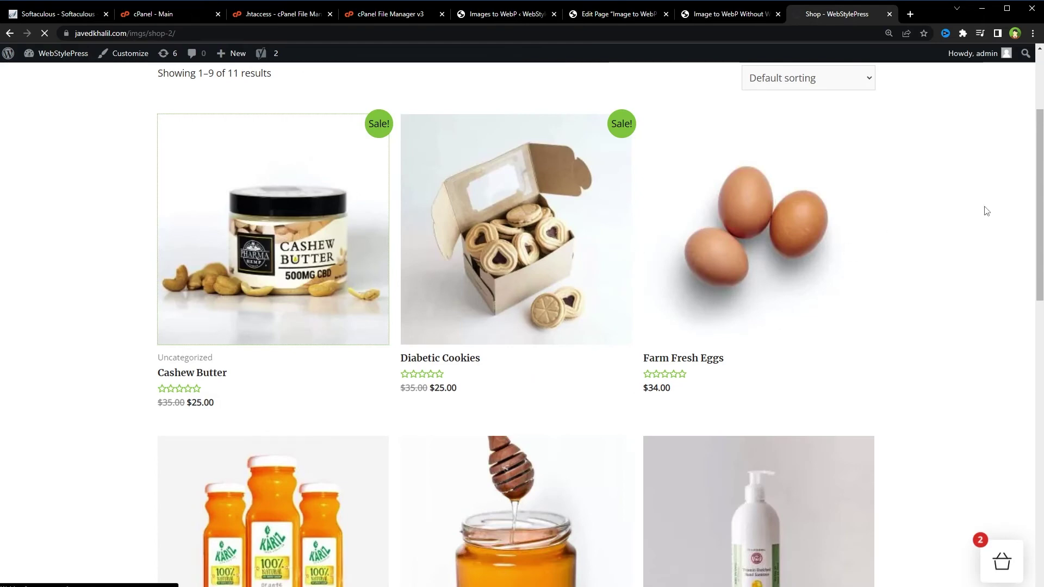
pyautogui.press('Return')
# - Open the developer tools on the Cashew Butter page with the Network panel filtered to Img
pyautogui.rightClick(2, 329)
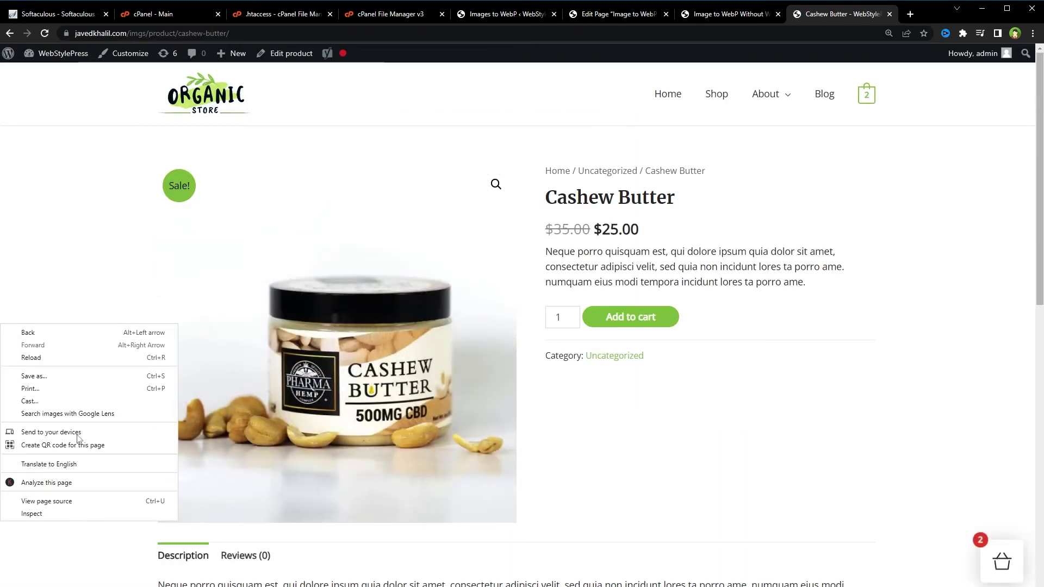
pyautogui.click(88, 514)
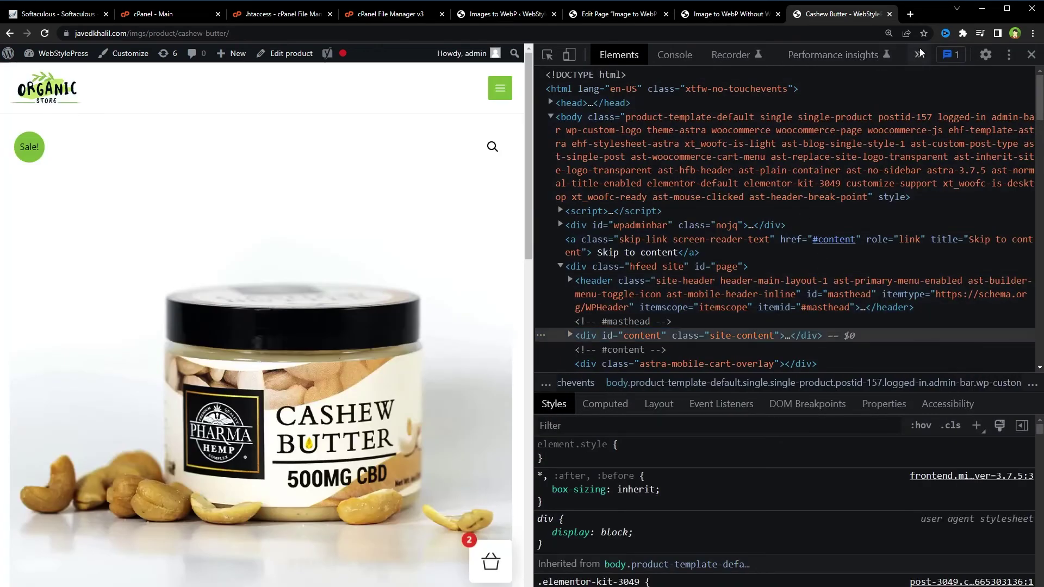
pyautogui.click(918, 55)
pyautogui.click(933, 86)
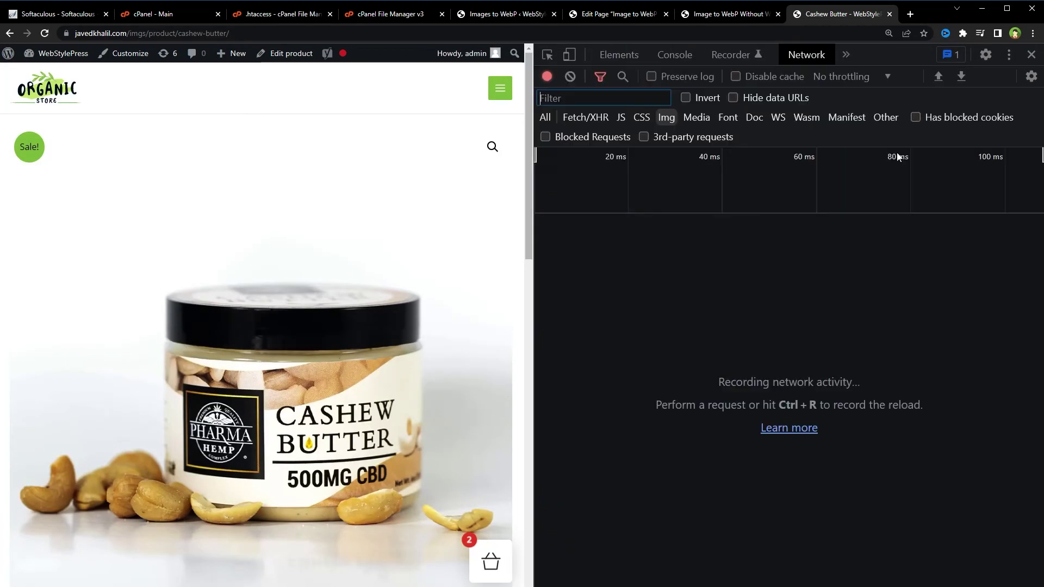
pyautogui.click(666, 121)
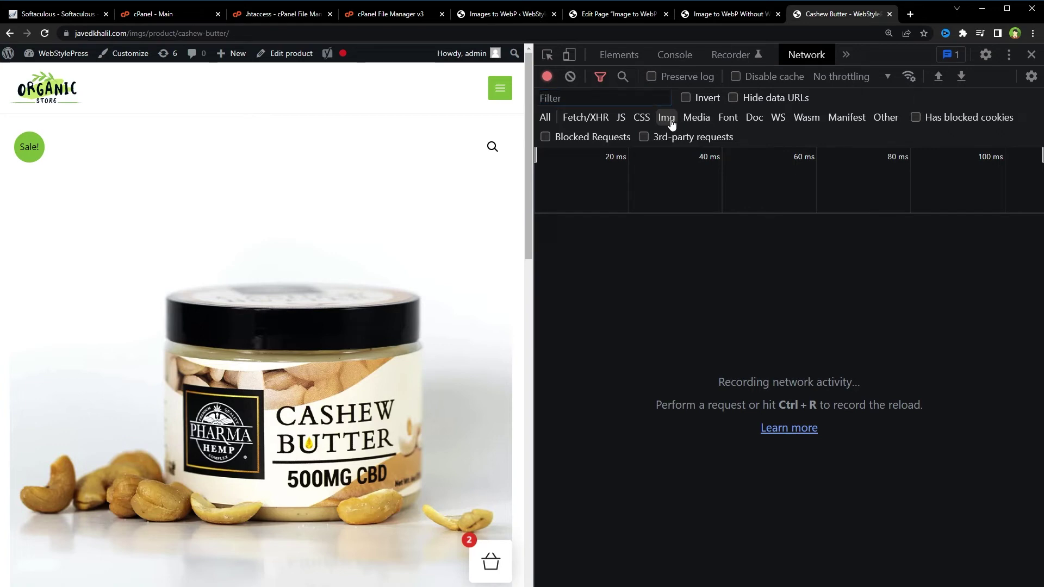
# - Reload and widen the Name column to show cashew-butter-500.jpg and play-store.png served as webp
pyautogui.rightClick(521, 297)
pyautogui.click(554, 329)
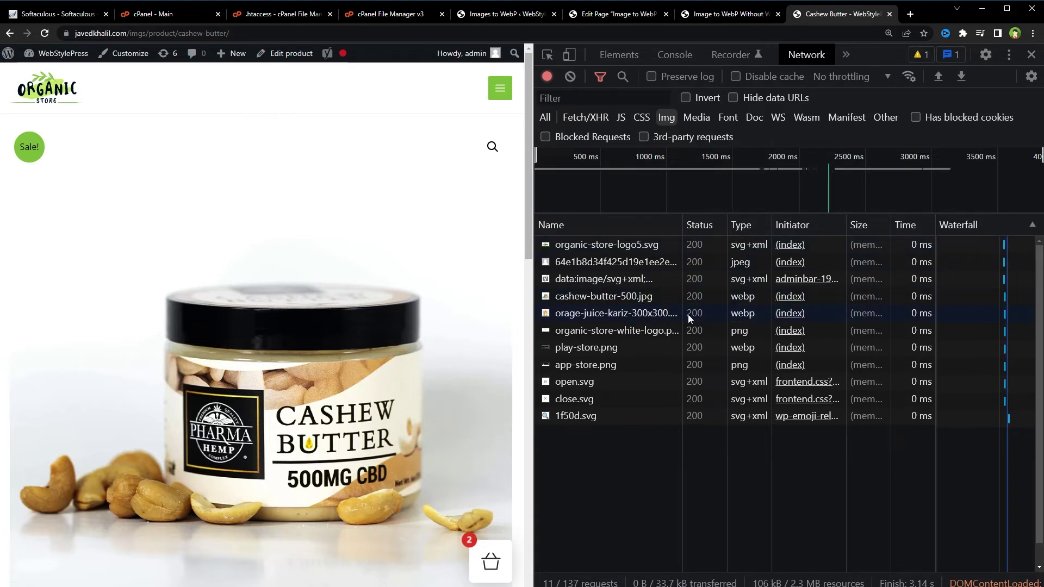
pyautogui.moveTo(683, 314); pyautogui.dragTo(705, 314)
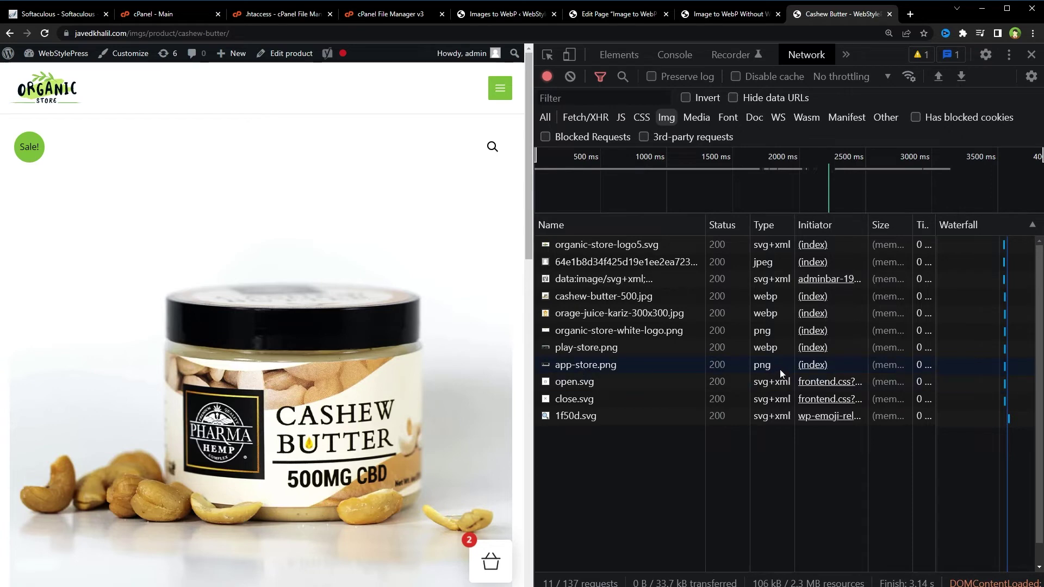
# - Tick the uploads/2021 folder under Convert existing images, then return to the General tab
pyautogui.hotkey('ctrl', '5')
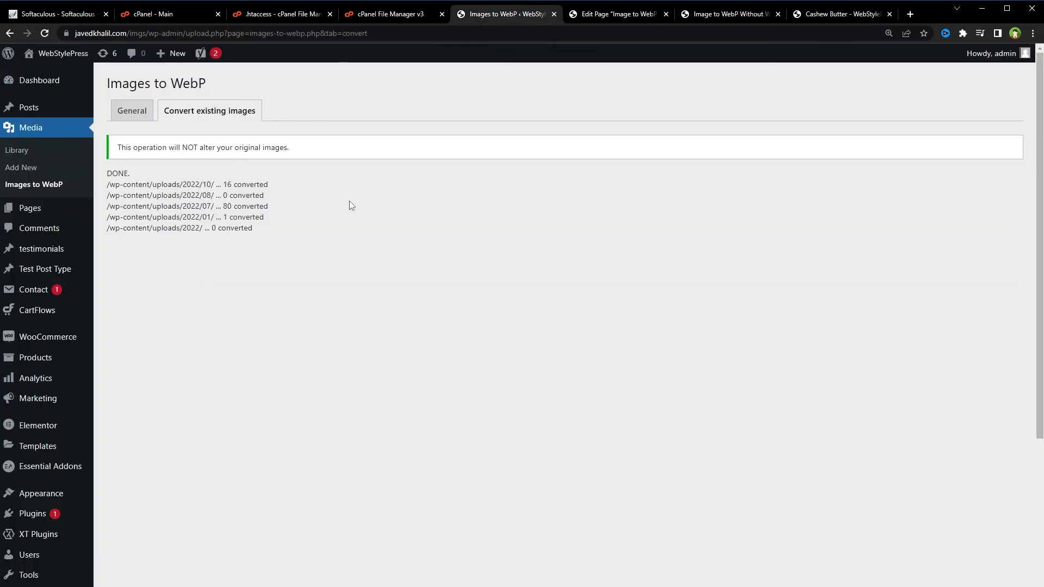
pyautogui.click(205, 109)
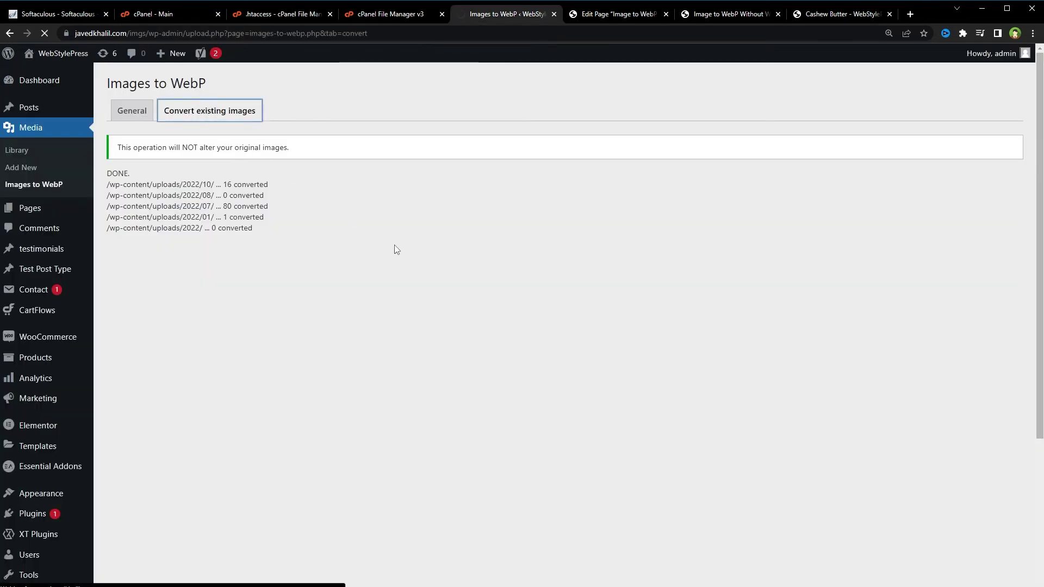
pyautogui.click(116, 223)
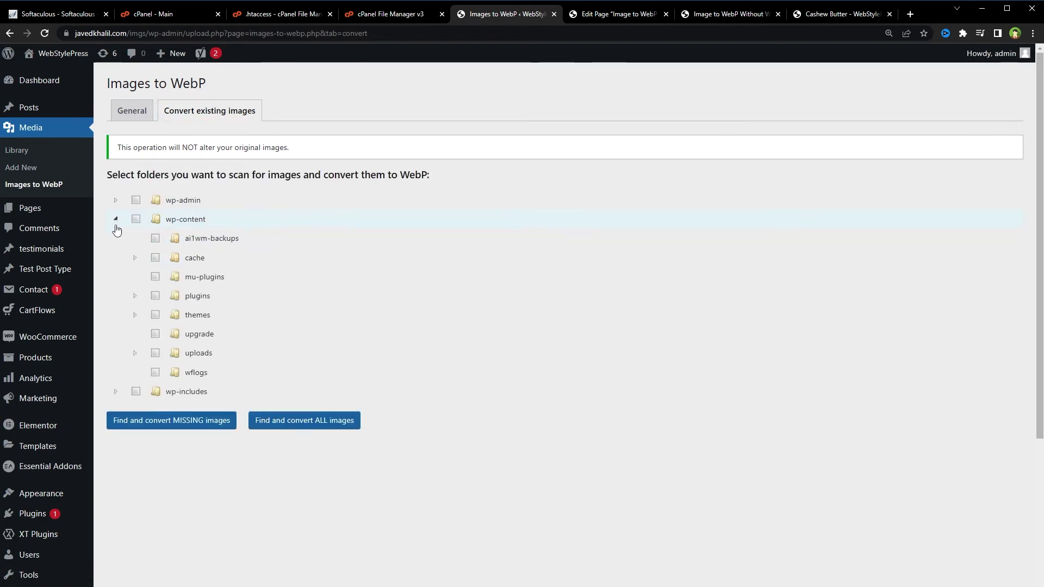
pyautogui.click(135, 353)
pyautogui.scroll(-4, 435, 352)
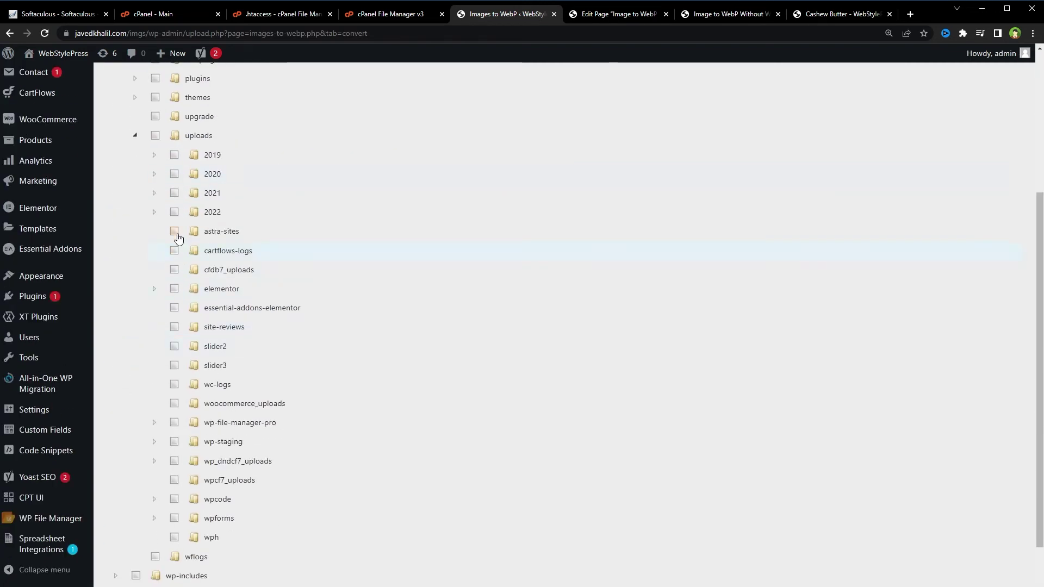
pyautogui.click(174, 193)
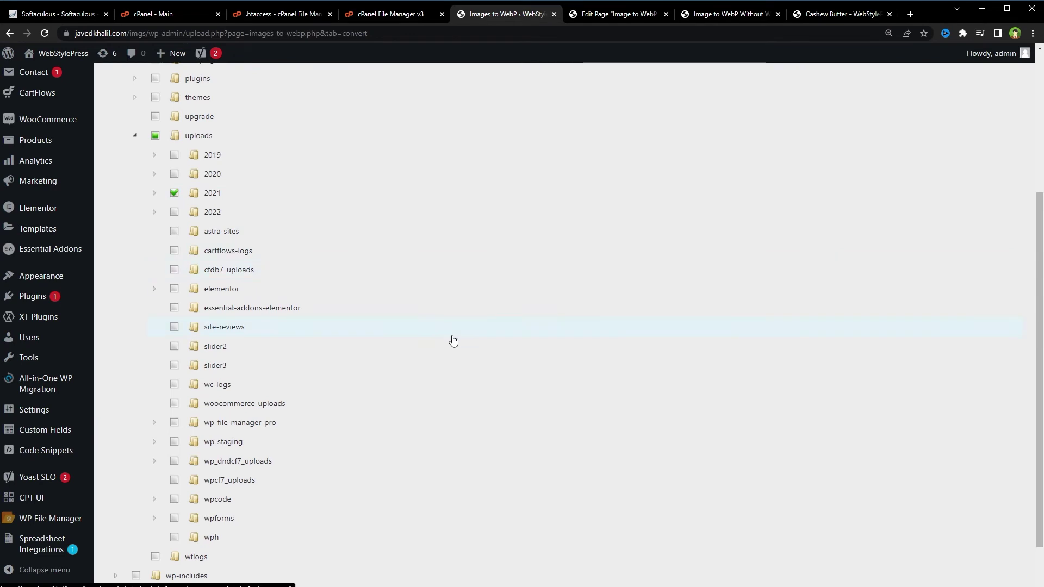
pyautogui.scroll(-1, 450, 343)
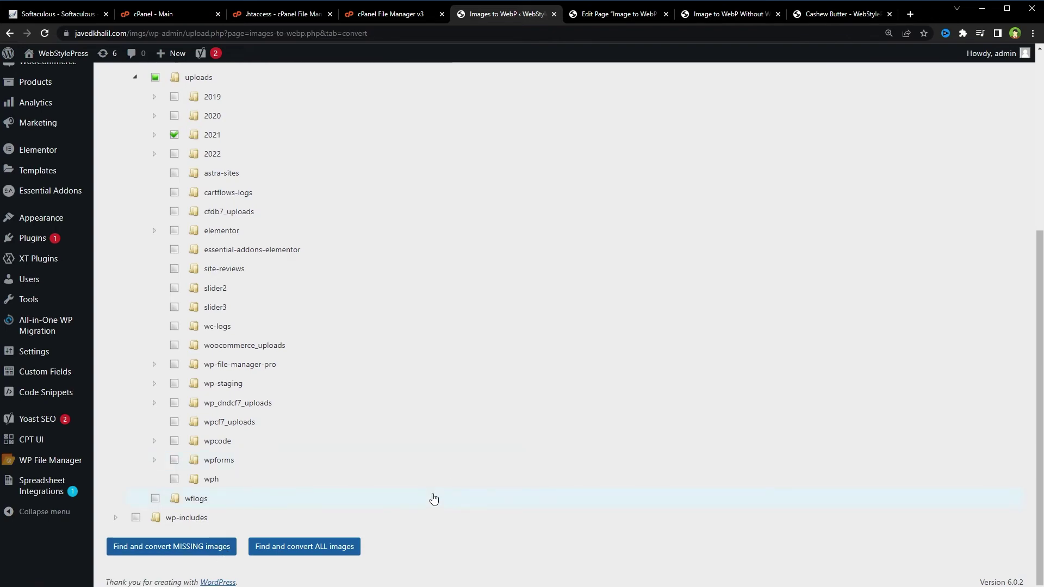
pyautogui.scroll(5, 433, 498)
pyautogui.click(133, 113)
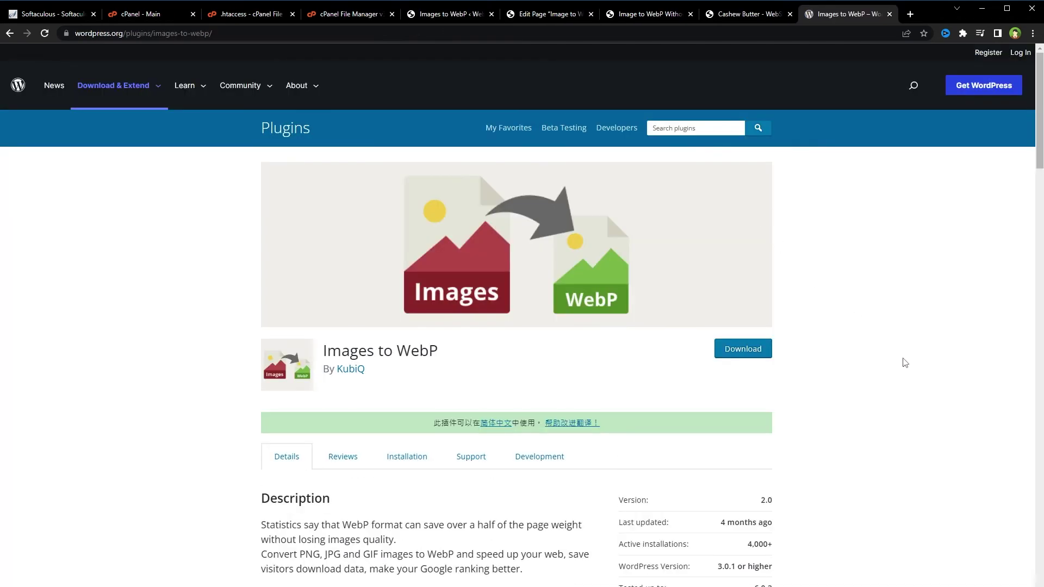
pyautogui.scroll(-9, 905, 363)
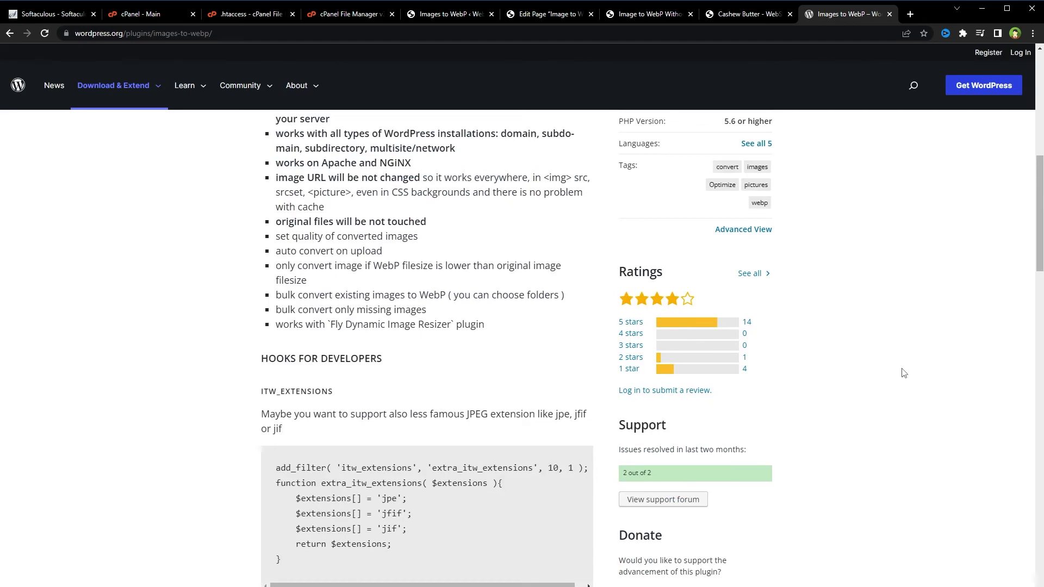
pyautogui.scroll(-4, 851, 393)
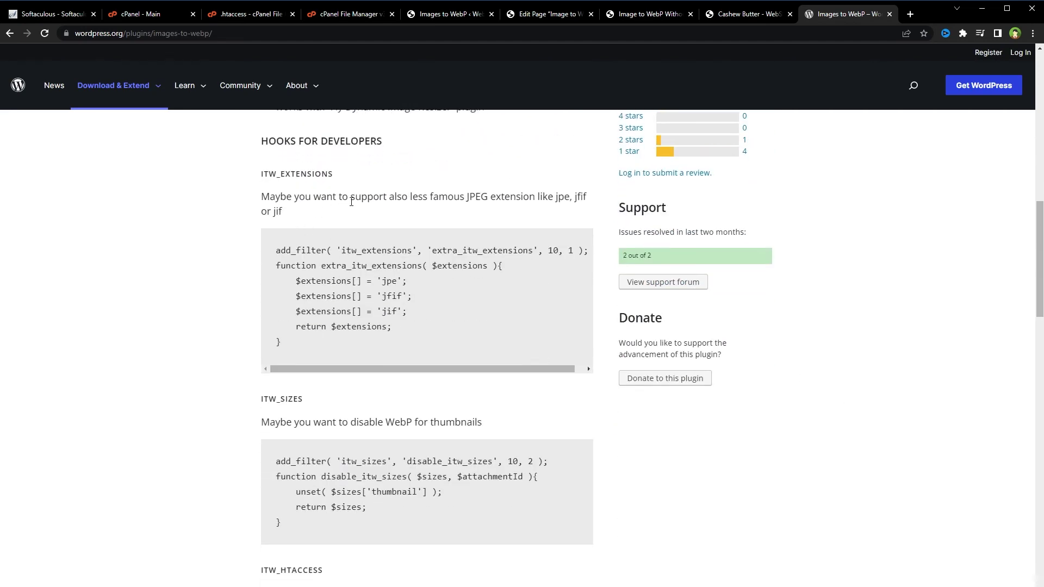
pyautogui.moveTo(351, 201); pyautogui.dragTo(488, 199)
pyautogui.click(515, 197)
pyautogui.moveTo(556, 197); pyautogui.dragTo(570, 197)
pyautogui.doubleClick(581, 197)
pyautogui.doubleClick(277, 212)
pyautogui.moveTo(271, 249); pyautogui.dragTo(321, 347)
pyautogui.click(320, 347)
pyautogui.moveTo(270, 256)
pyautogui.mouseDown()
pyautogui.moveTo(392, 313)
pyautogui.moveTo(303, 348)
pyautogui.moveTo(277, 294)
pyautogui.moveTo(274, 246)
pyautogui.mouseUp()
pyautogui.click(299, 349)
pyautogui.click(192, 353)
pyautogui.scroll(-4, 196, 351)
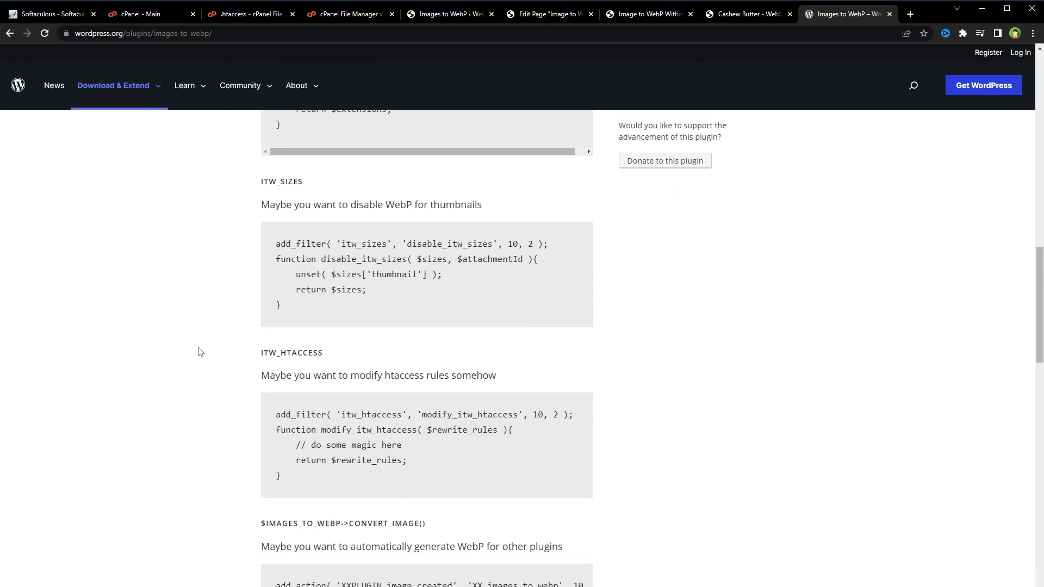
pyautogui.moveTo(380, 203); pyautogui.dragTo(524, 210)
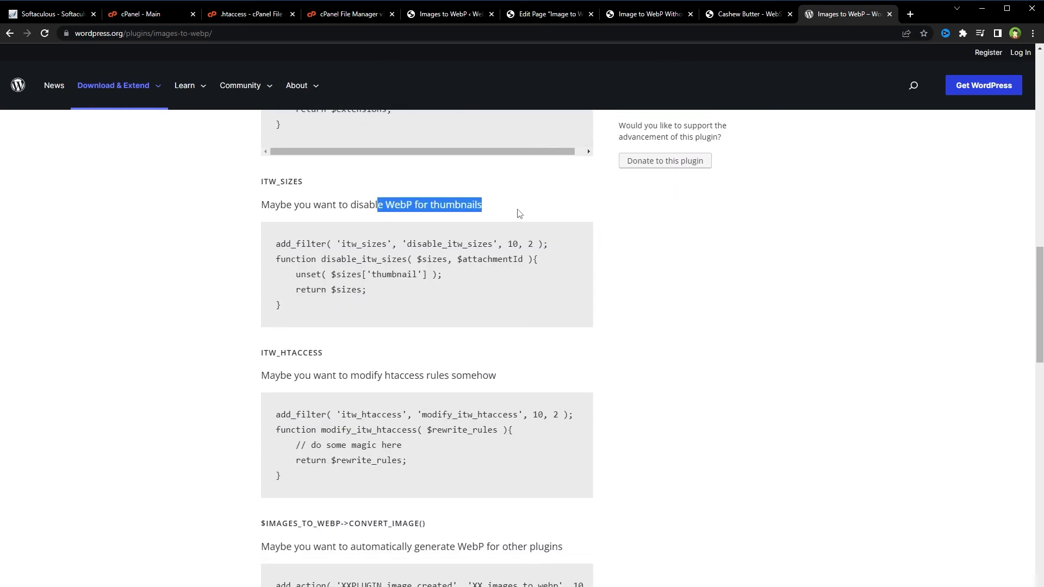
pyautogui.scroll(-3, 298, 232)
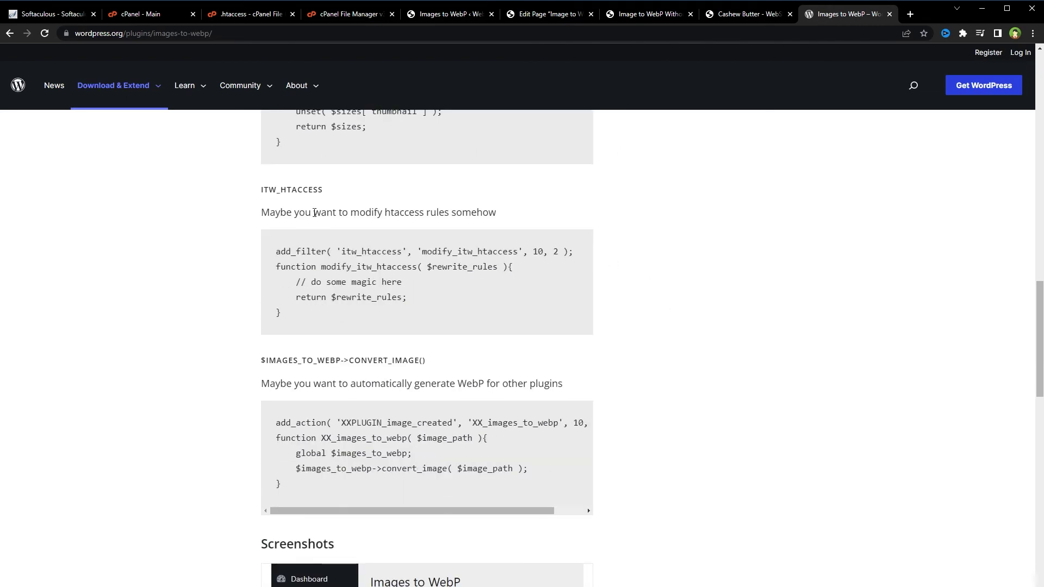
pyautogui.moveTo(314, 213); pyautogui.dragTo(513, 212)
pyautogui.click(792, 326)
pyautogui.scroll(-4, 791, 326)
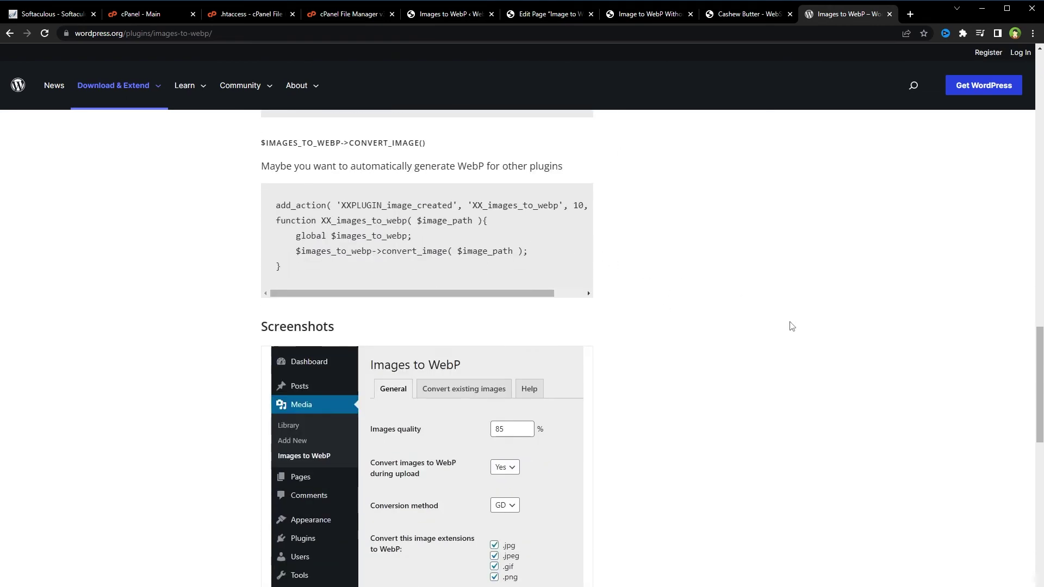
pyautogui.scroll(4, 544, 294)
pyautogui.click(355, 295)
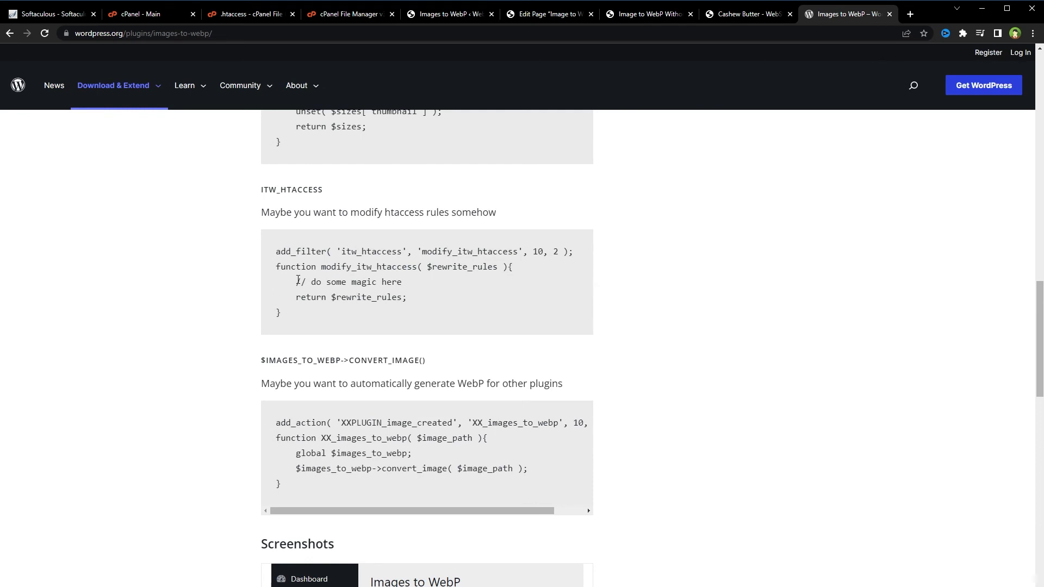
pyautogui.moveTo(297, 279); pyautogui.dragTo(474, 277)
pyautogui.scroll(-4, 723, 313)
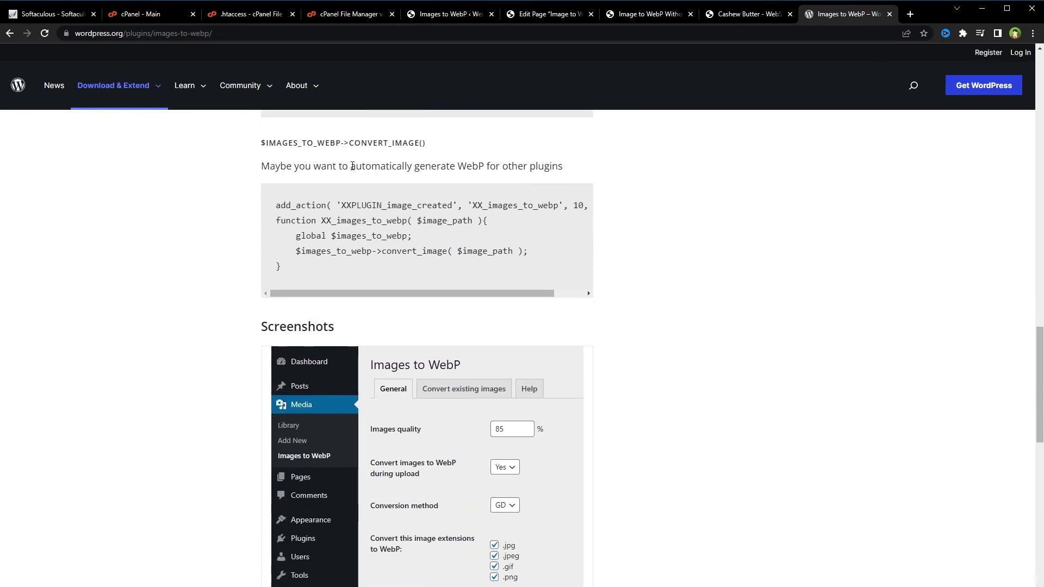
pyautogui.moveTo(354, 167); pyautogui.dragTo(571, 165)
pyautogui.click(429, 228)
pyautogui.scroll(-7, 748, 294)
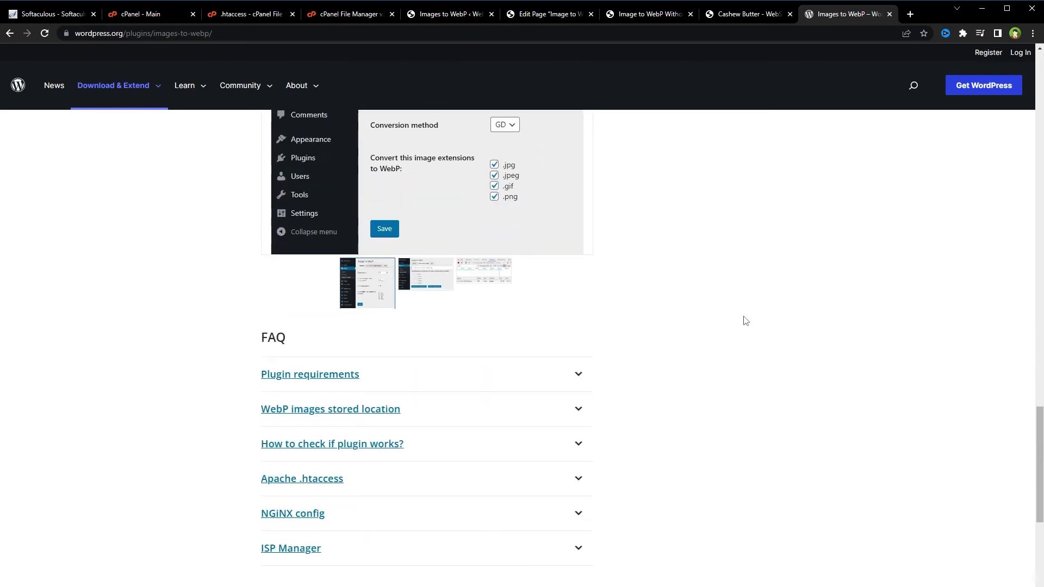
# - Expand the Plugin requirements FAQ and highlight the GD or Imagick module requirement
pyautogui.scroll(-3, 744, 320)
pyautogui.click(359, 220)
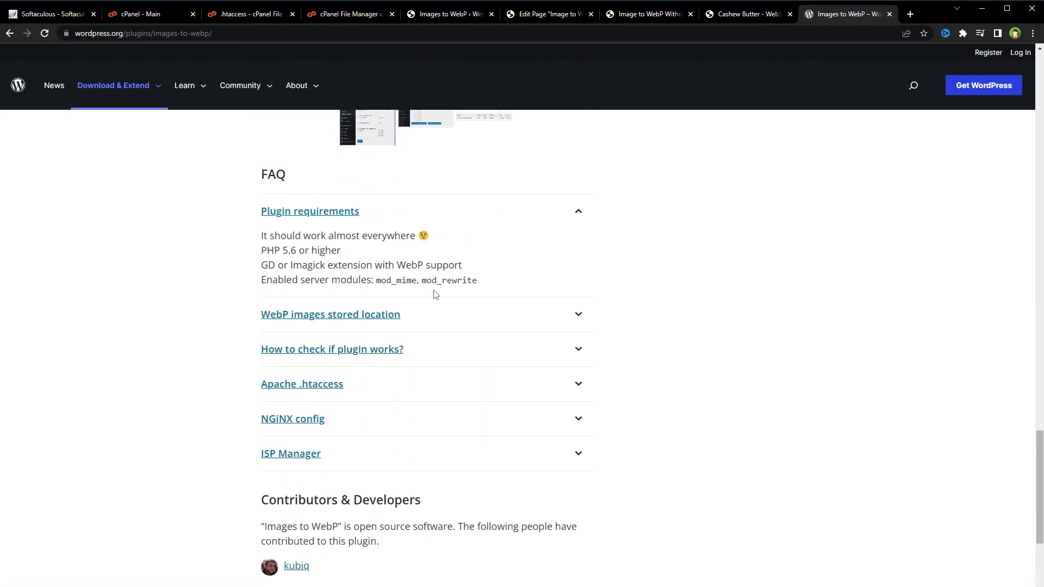
pyautogui.doubleClick(267, 265)
pyautogui.doubleClick(314, 264)
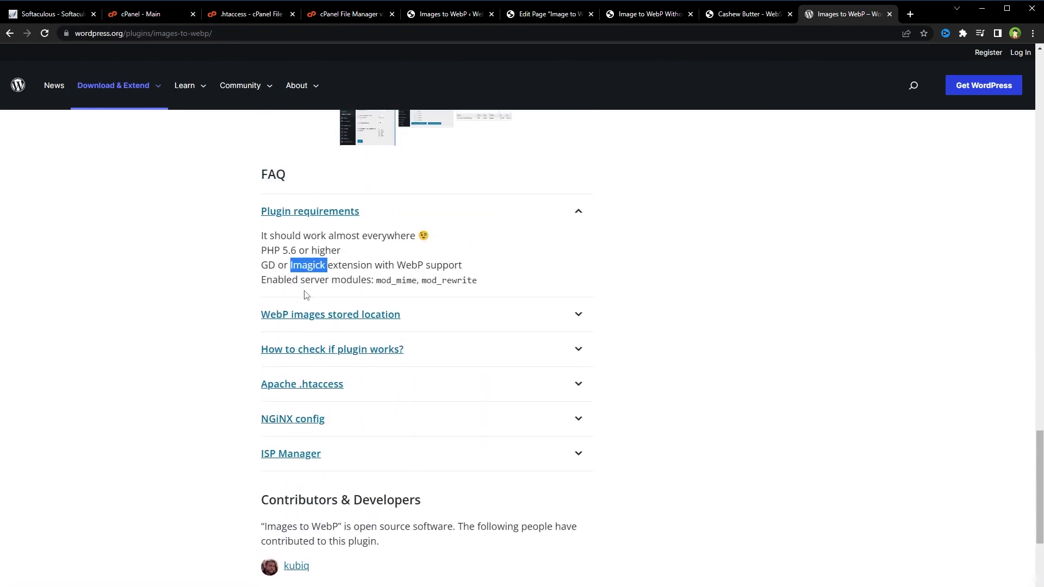
pyautogui.doubleClick(266, 265)
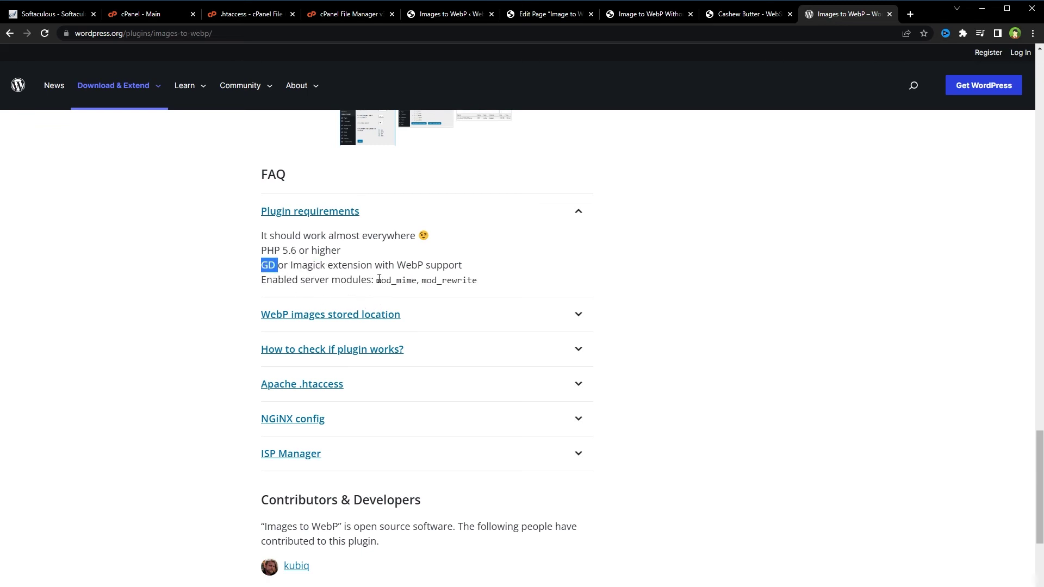
pyautogui.moveTo(377, 279); pyautogui.dragTo(478, 281)
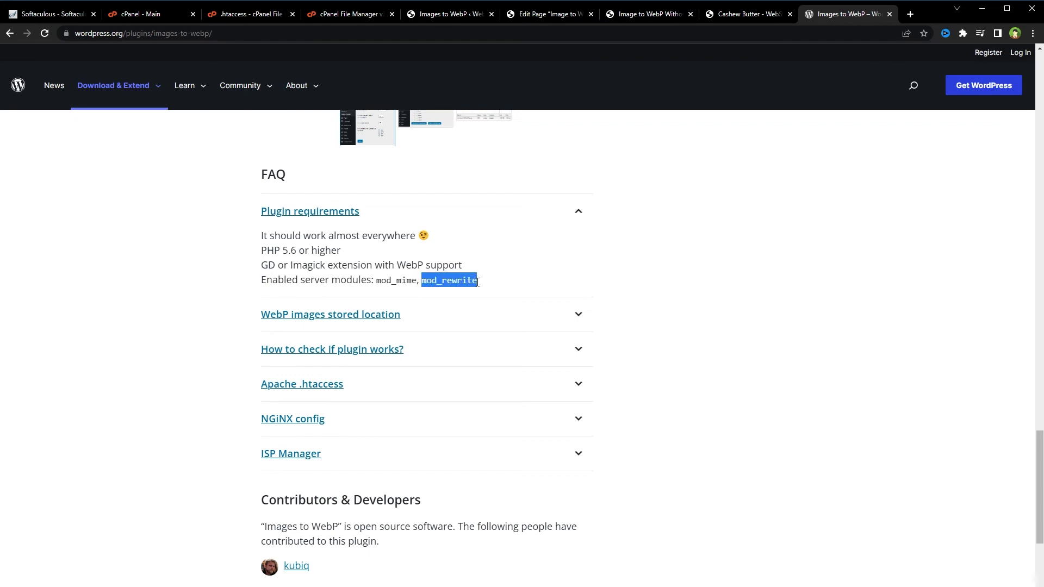
# - Expand the FAQ answers on where WebP images are stored and how to check the plugin works
pyautogui.click(379, 321)
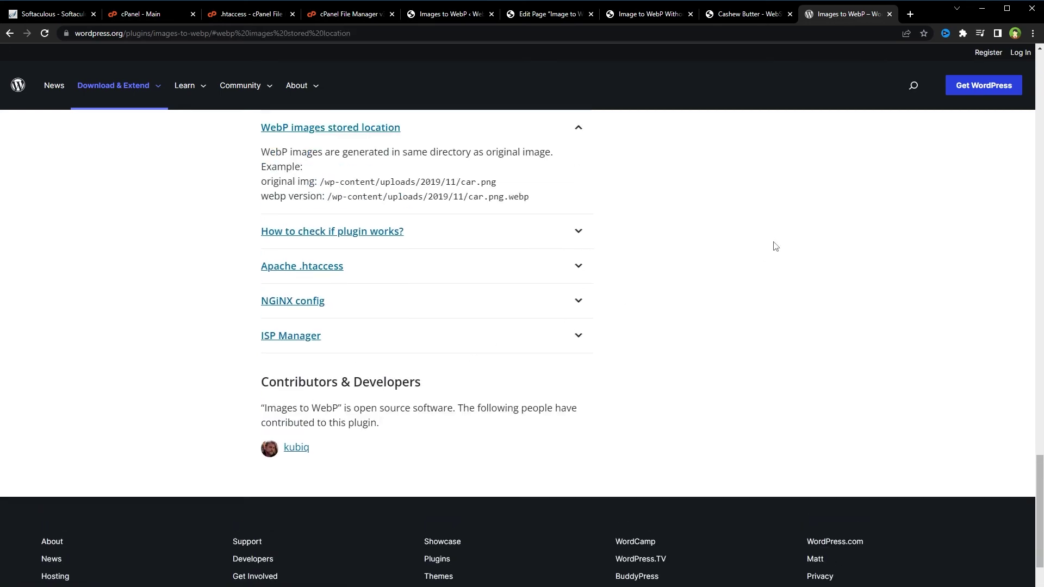
pyautogui.scroll(3, 774, 240)
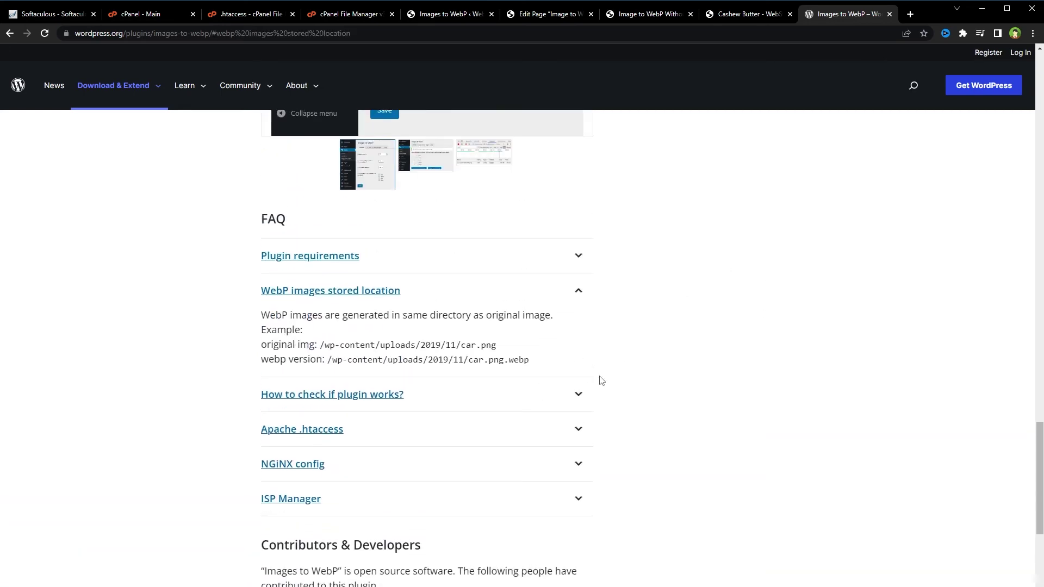
pyautogui.click(360, 402)
pyautogui.scroll(2, 206, 352)
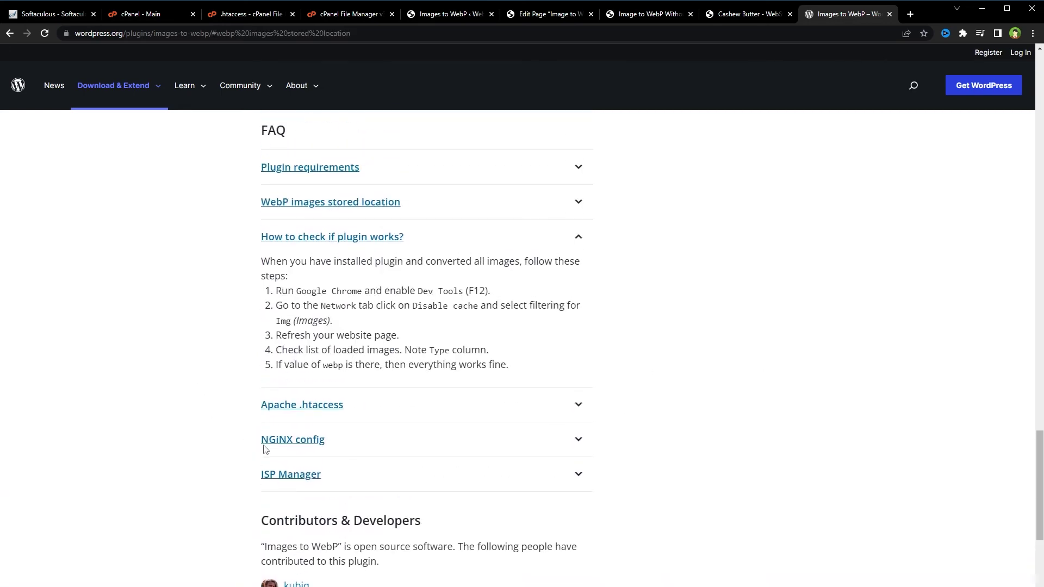
# - Expand and read the Apache .htaccess and NGiNX config FAQ answers, then scroll back up
pyautogui.click(318, 408)
pyautogui.scroll(-2, 772, 350)
pyautogui.scroll(2, 299, 199)
pyautogui.moveTo(275, 234); pyautogui.dragTo(370, 404)
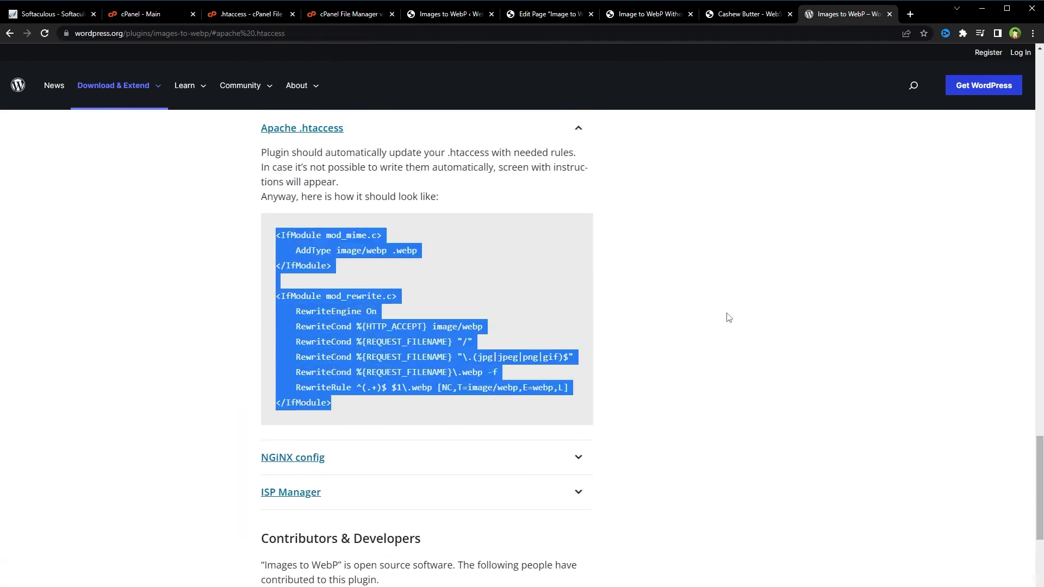
pyautogui.scroll(-1, 708, 338)
pyautogui.click(303, 407)
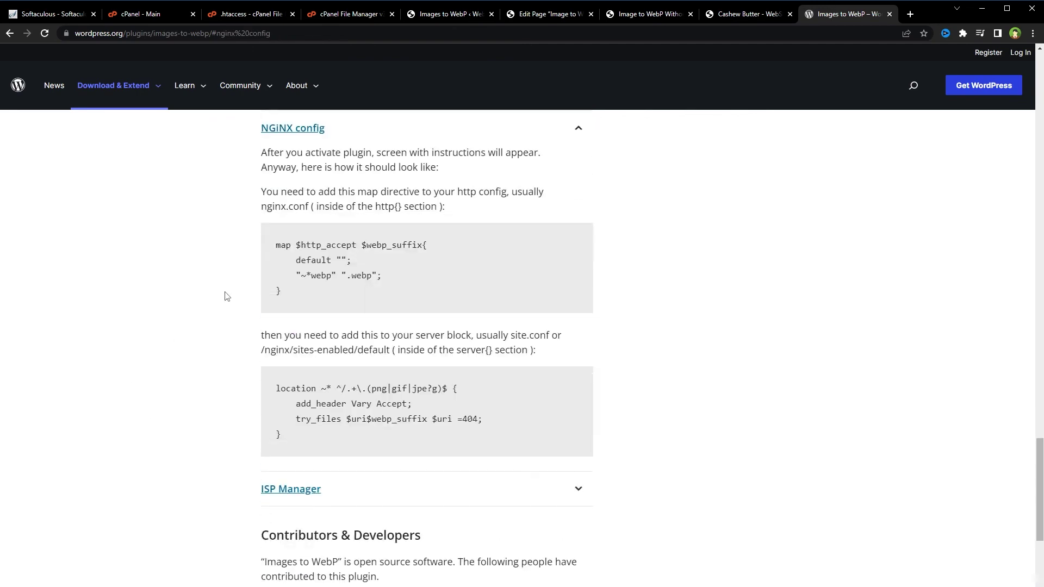
pyautogui.scroll(3, 227, 298)
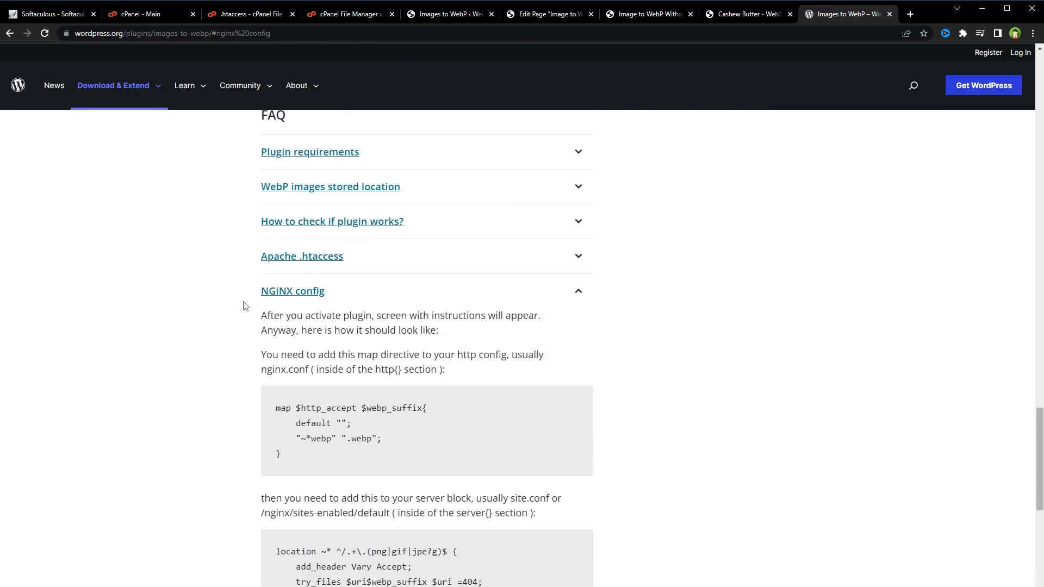
pyautogui.scroll(-3, 240, 352)
pyautogui.scroll(-2, 657, 367)
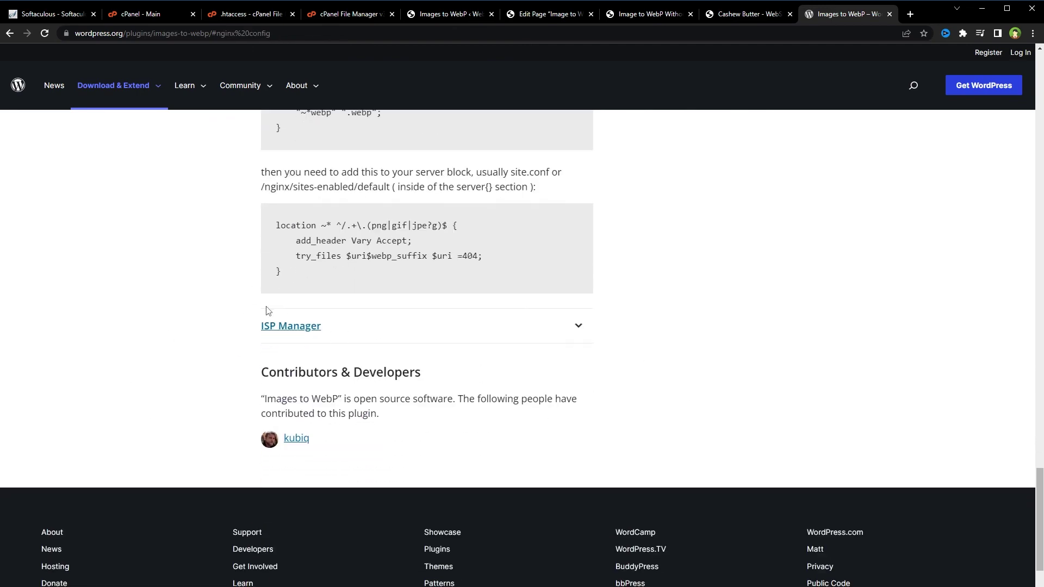
pyautogui.scroll(15, 179, 319)
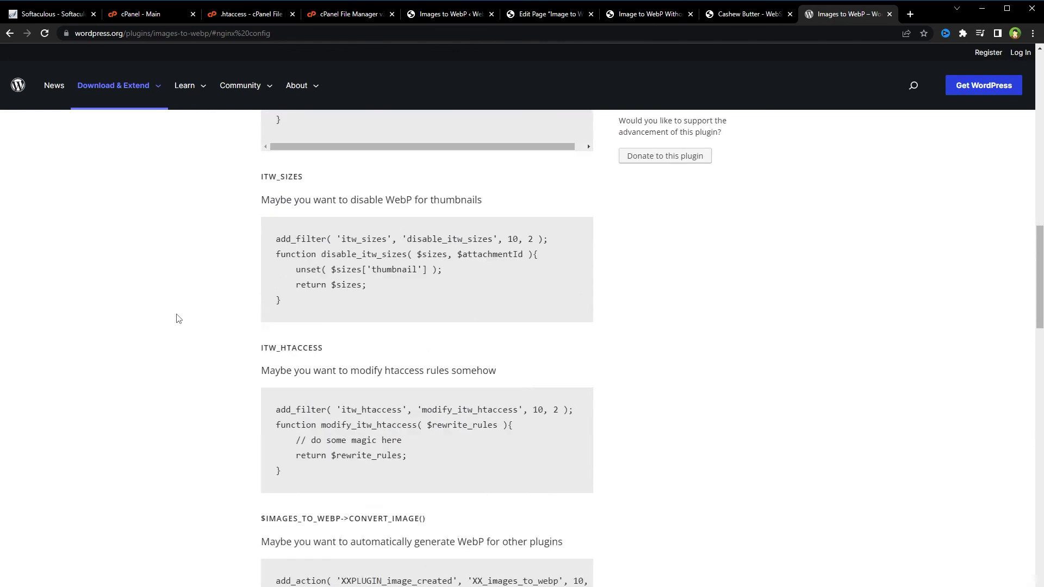
pyautogui.scroll(10, 179, 319)
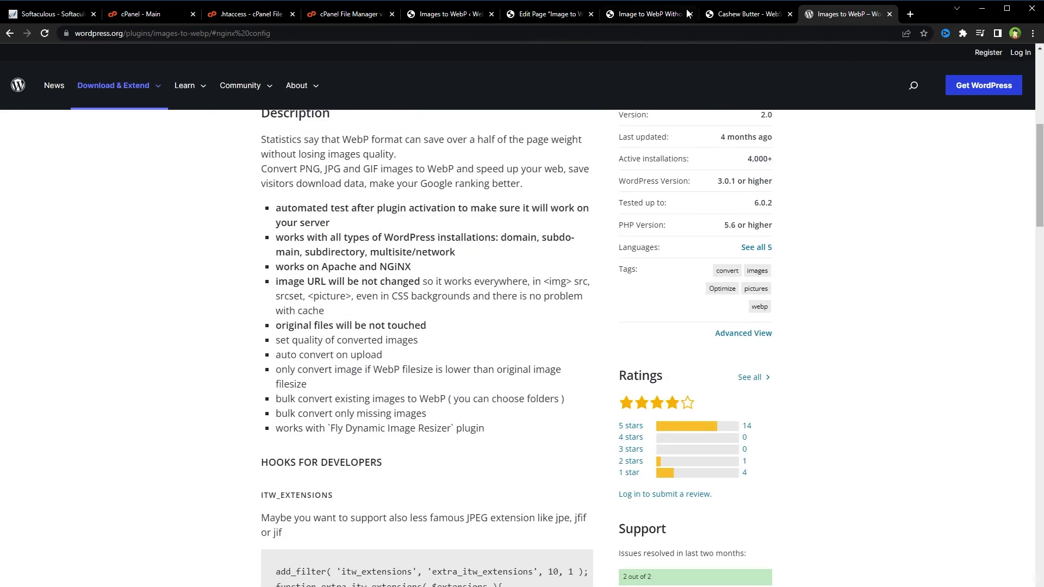
# - Return to the Images to WebP General settings tab showing 80% quality, GD and originals kept
pyautogui.click(728, 15)
pyautogui.click(661, 14)
pyautogui.click(544, 15)
pyautogui.click(466, 15)
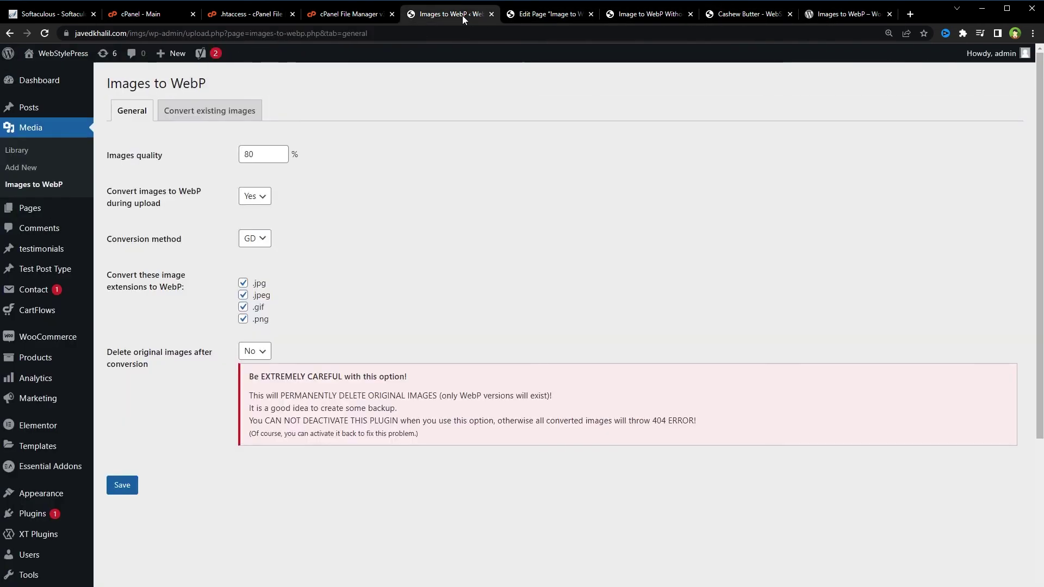